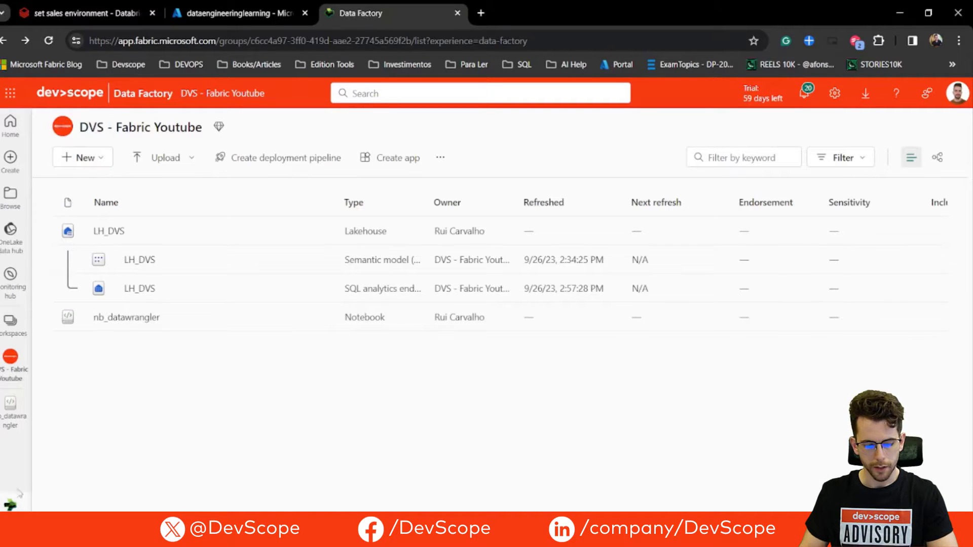
# Create a new data pipeline, replacing the default name with DP_RunDBScript.
pyautogui.click(98, 163)
pyautogui.click(101, 208)
pyautogui.doubleClick(425, 287)
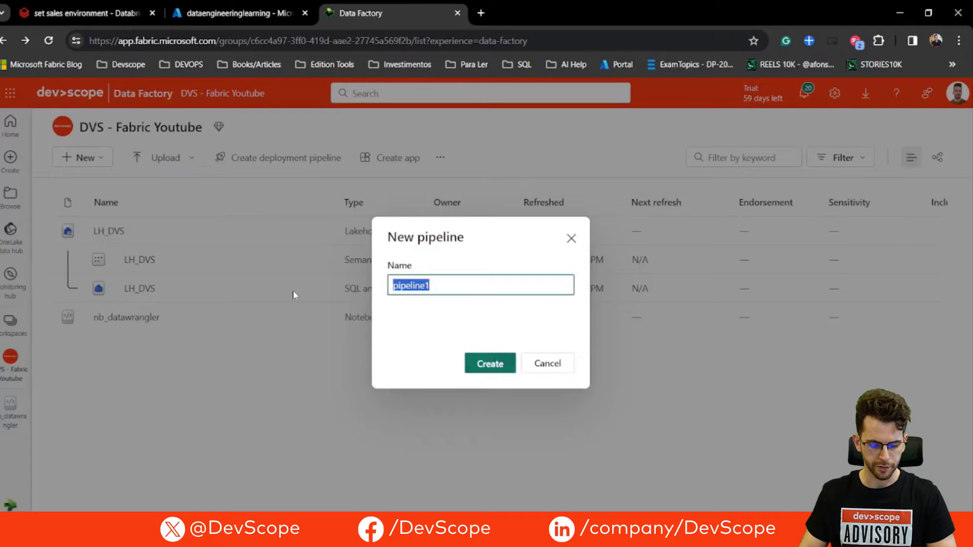
pyautogui.press('capslock')
pyautogui.write('DP_')
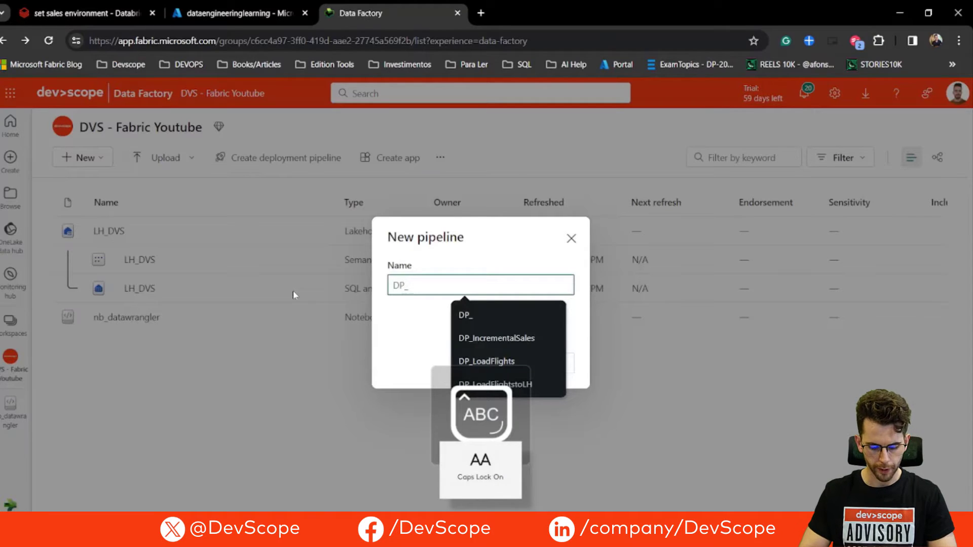
pyautogui.press('capslock')
pyautogui.write('Run')
pyautogui.press('capslock')
pyautogui.write('DBS')
pyautogui.press('capslock')
pyautogui.write('criopt')
pyautogui.press('BackSpace')
pyautogui.press('BackSpace')
pyautogui.write('pt')
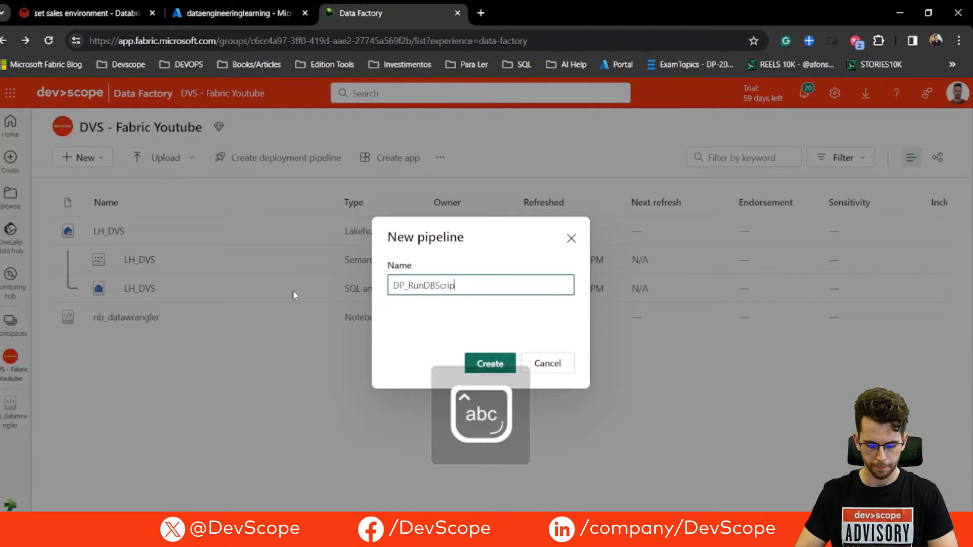
pyautogui.click(495, 366)
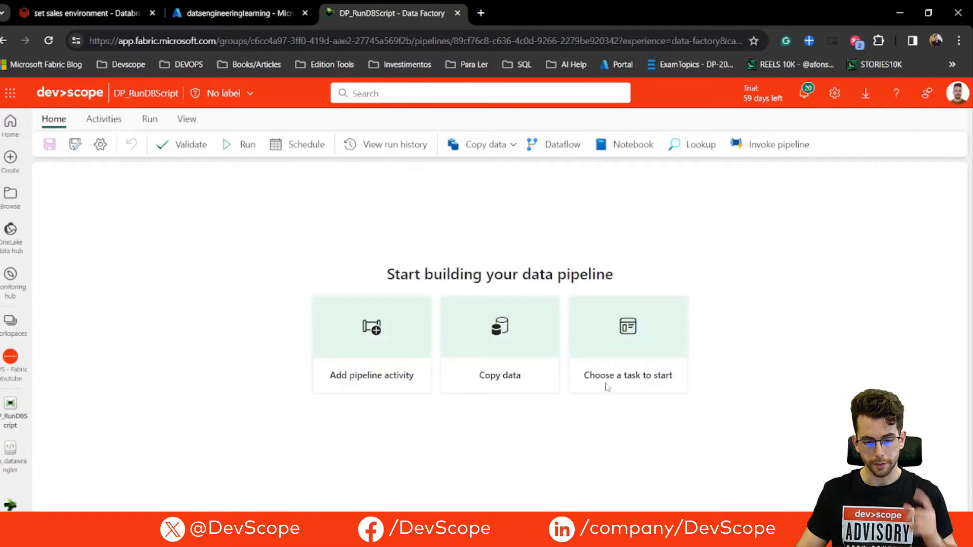
# Add an Azure Databricks activity, move it toward the canvas centre, and show its Cluster settings.
pyautogui.click(101, 119)
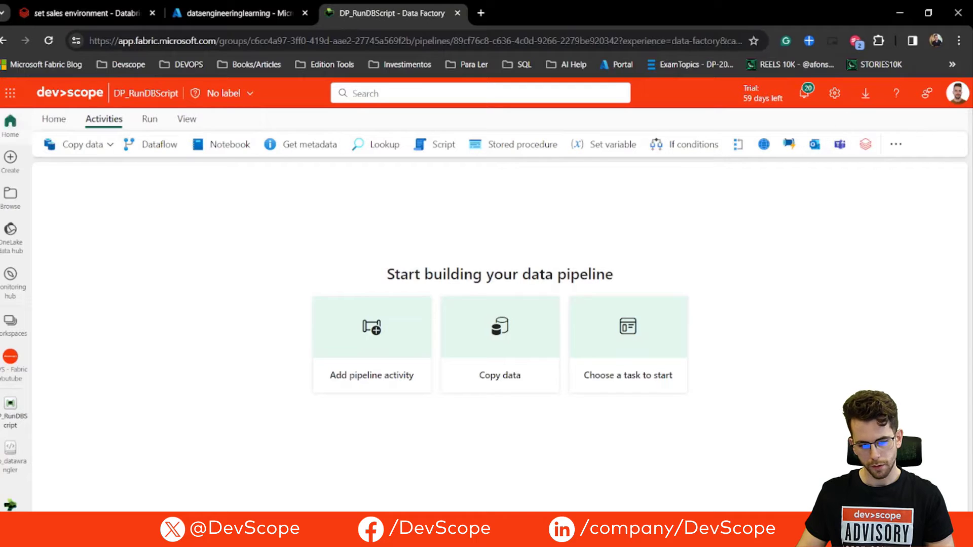
pyautogui.click(866, 145)
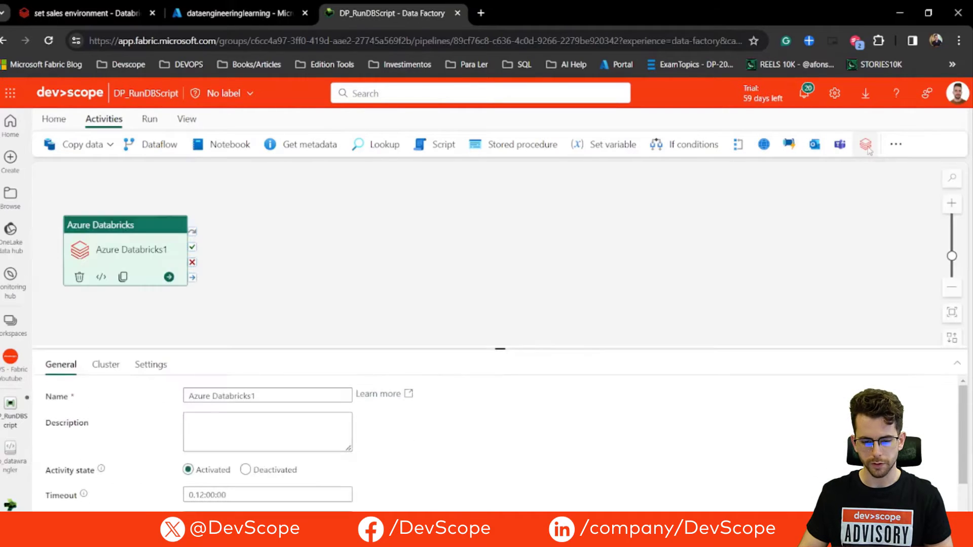
pyautogui.moveTo(109, 229); pyautogui.dragTo(231, 202)
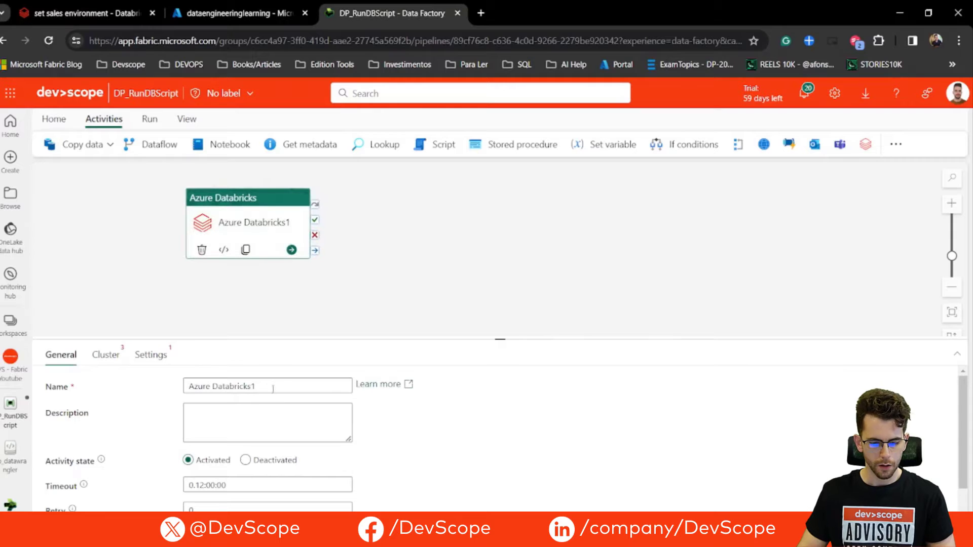
pyautogui.click(111, 361)
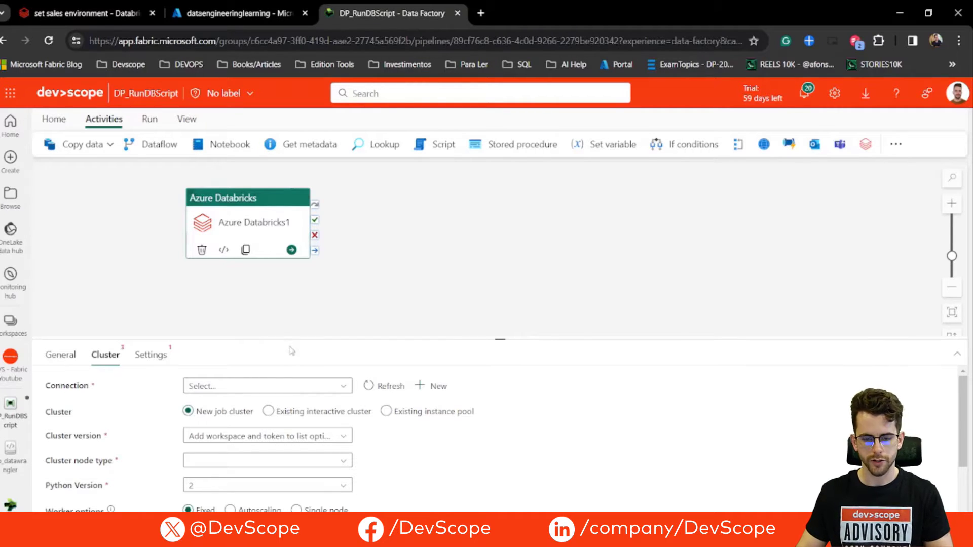
# Start a new Azure Databricks connection, then go to the Azure portal's dataengineeringlearning service page.
pyautogui.click(432, 395)
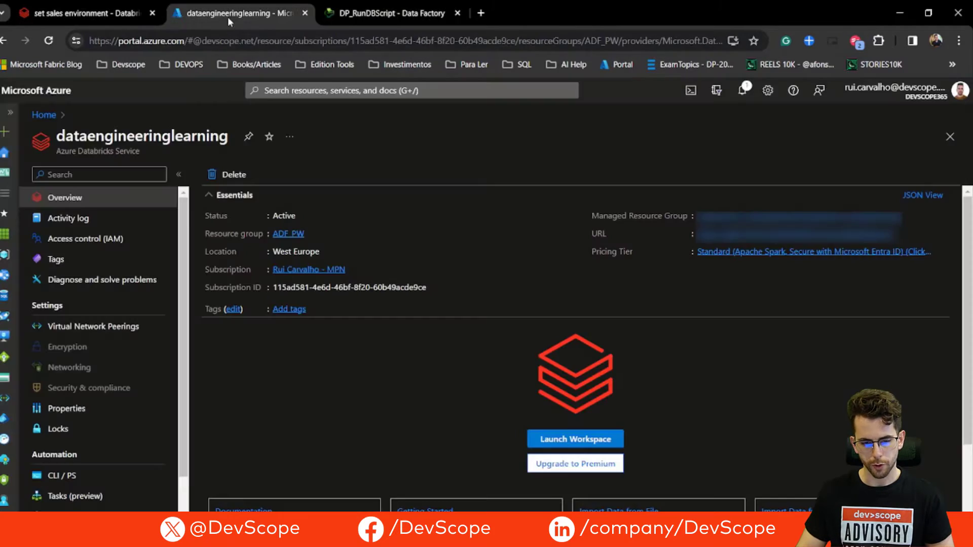
pyautogui.click(227, 17)
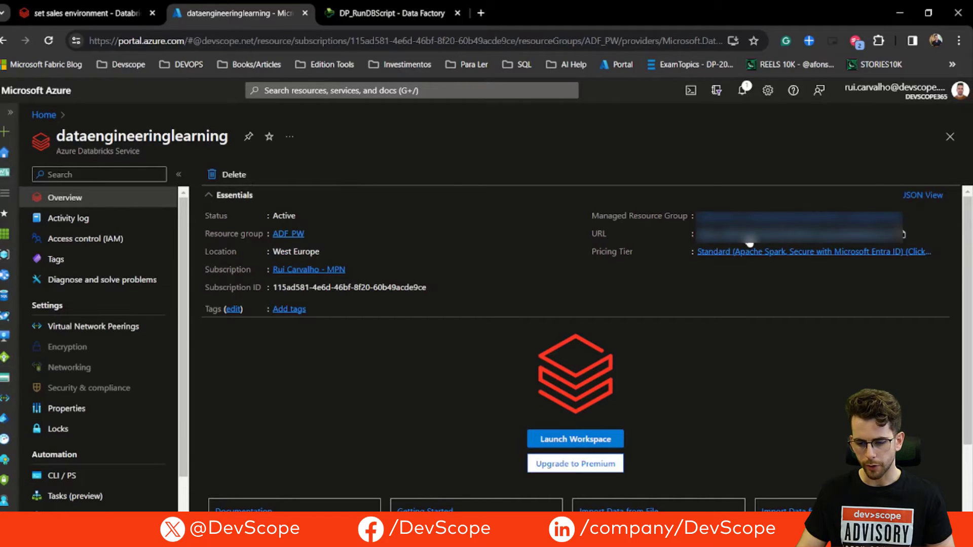
# Copy the Databricks workspace URL from Azure portal Essentials into the Fabric connection's URL field.
pyautogui.click(901, 235)
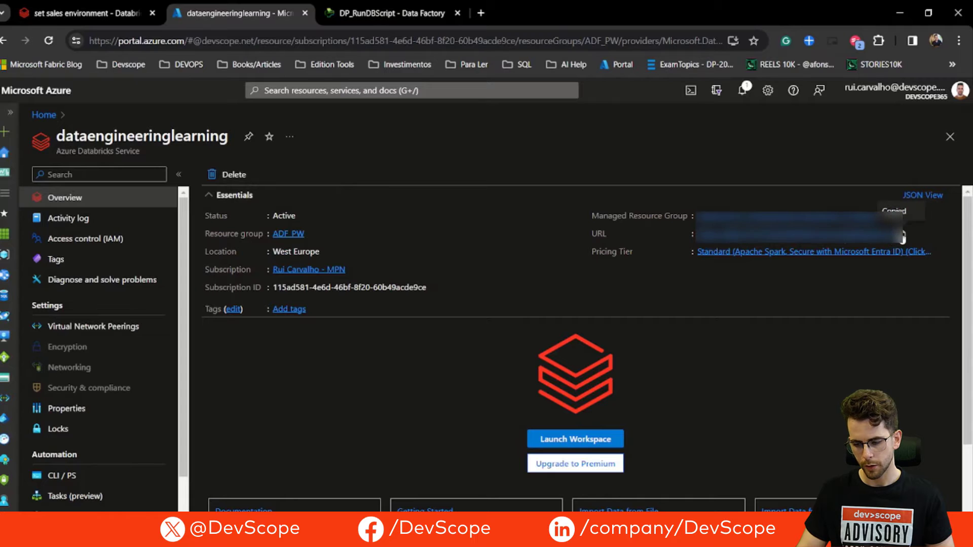
pyautogui.click(375, 15)
pyautogui.hotkey('ctrl', 'v')
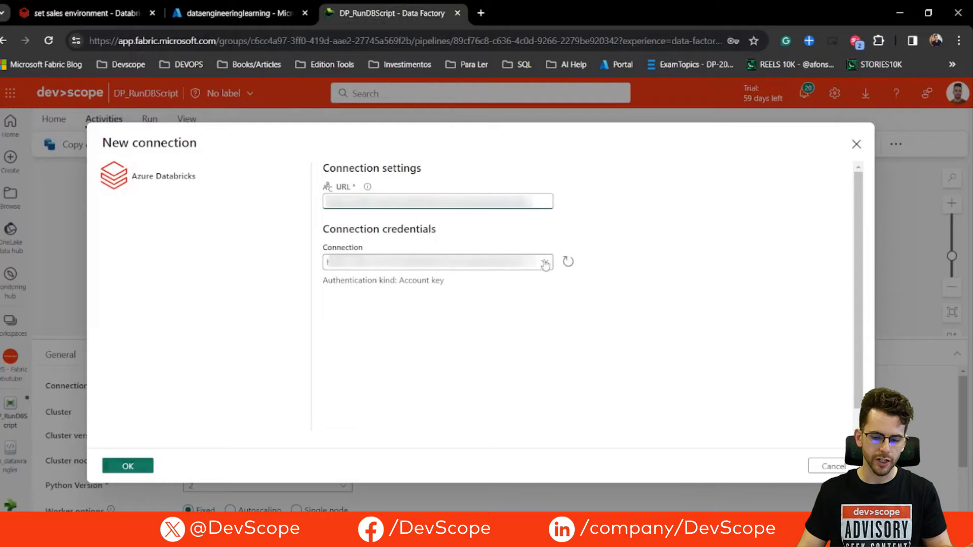
# Switch the connection to Create new connection with Personal Access Token, then return to Azure portal.
pyautogui.click(545, 263)
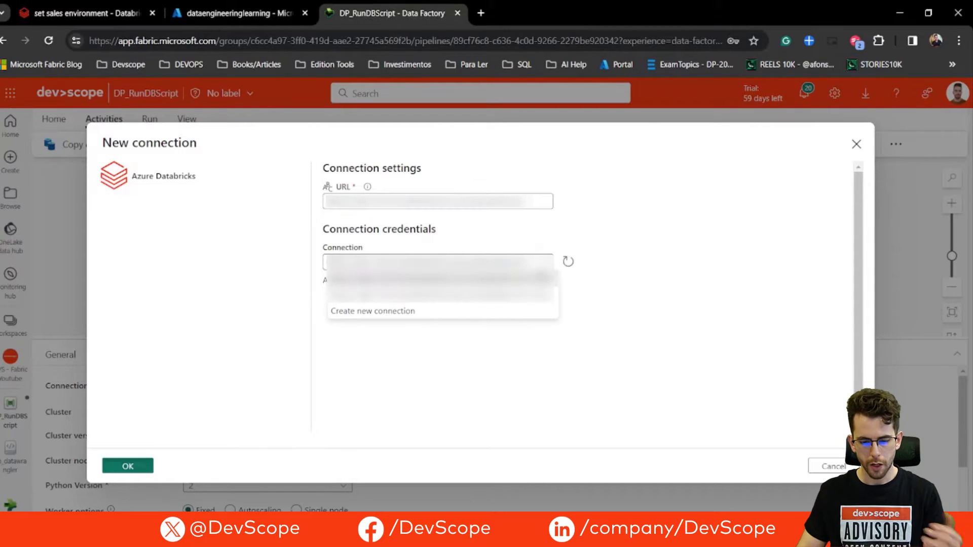
pyautogui.click(449, 311)
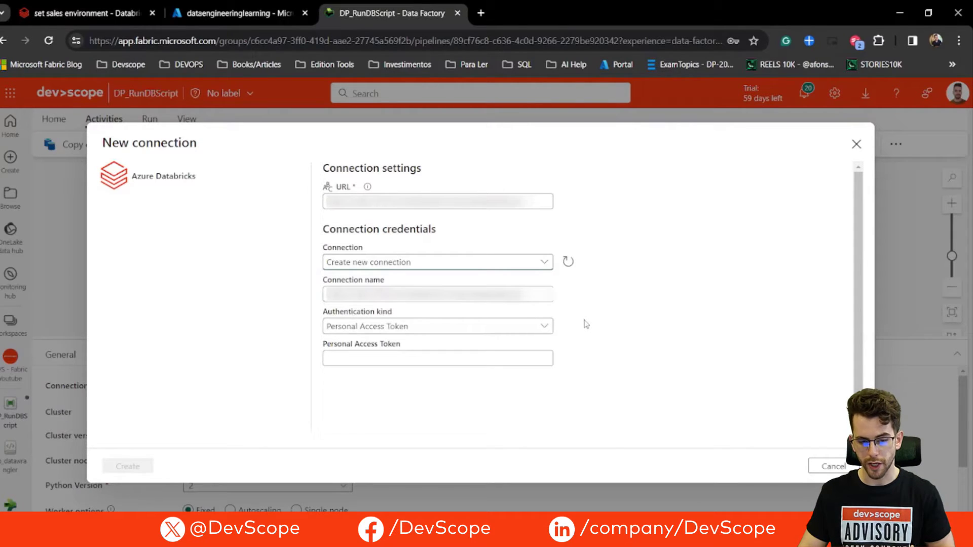
pyautogui.click(233, 13)
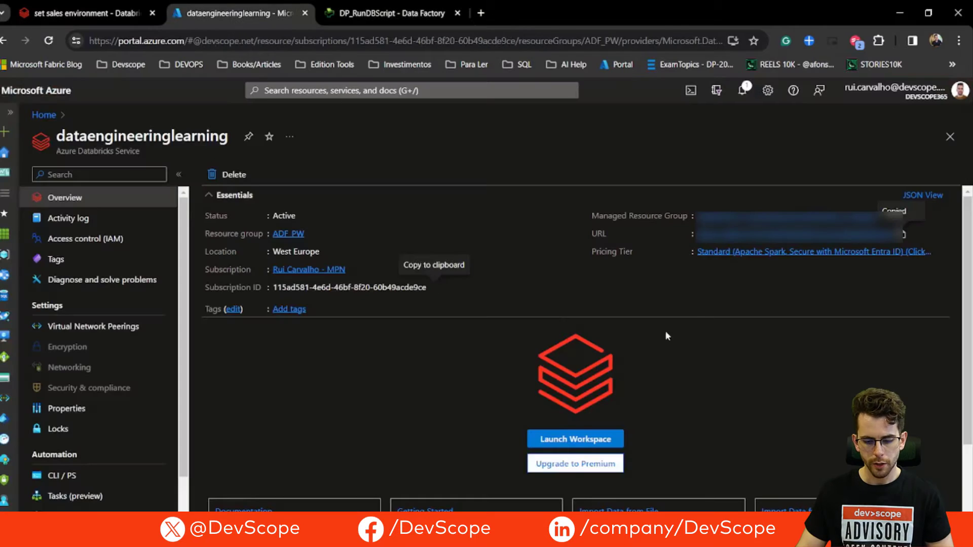
# In the Databricks workspace, go to User Settings > Developer and manage Access tokens.
pyautogui.click(89, 20)
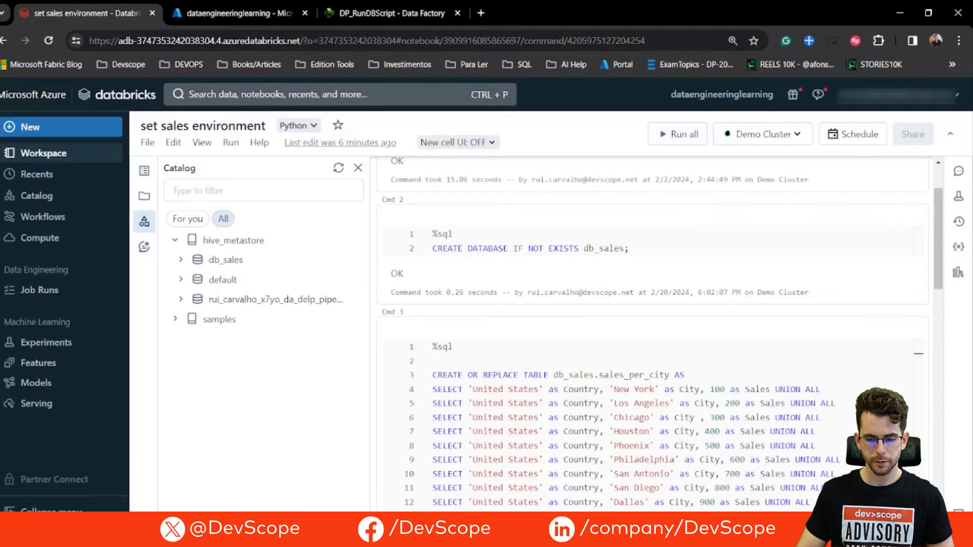
pyautogui.click(922, 98)
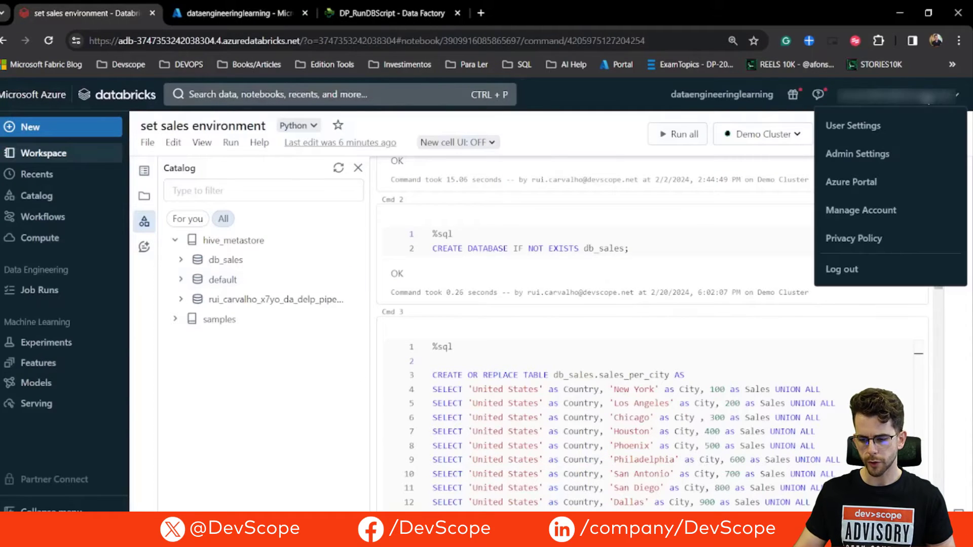
pyautogui.click(882, 130)
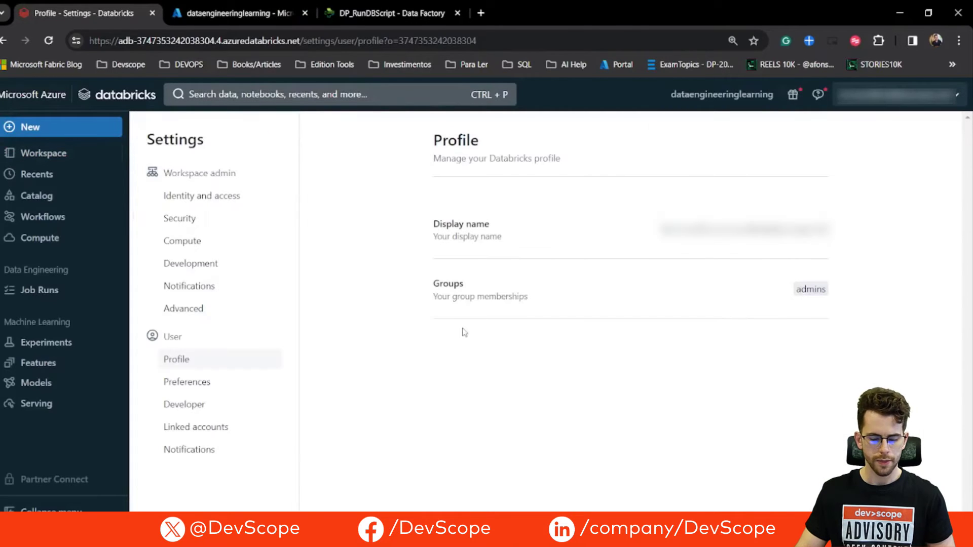
pyautogui.click(214, 409)
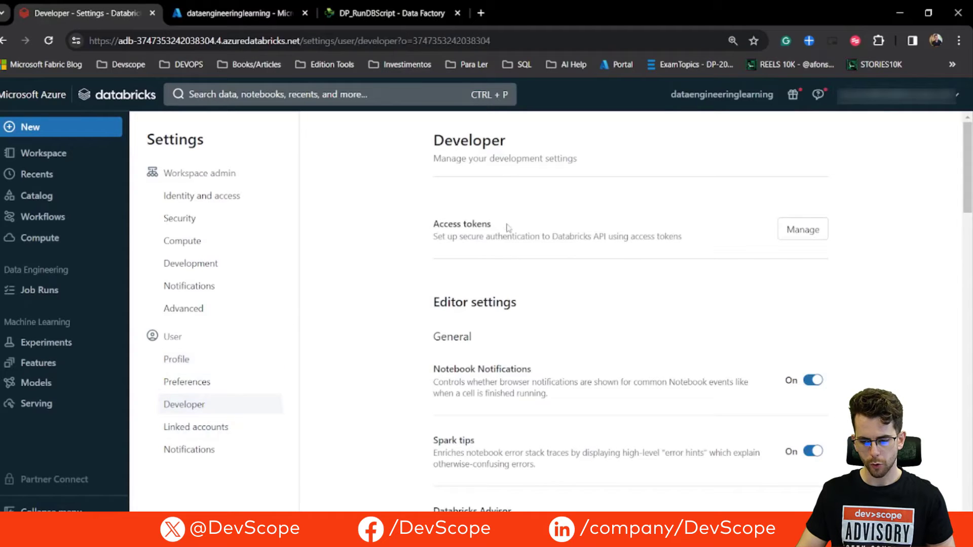
pyautogui.click(819, 234)
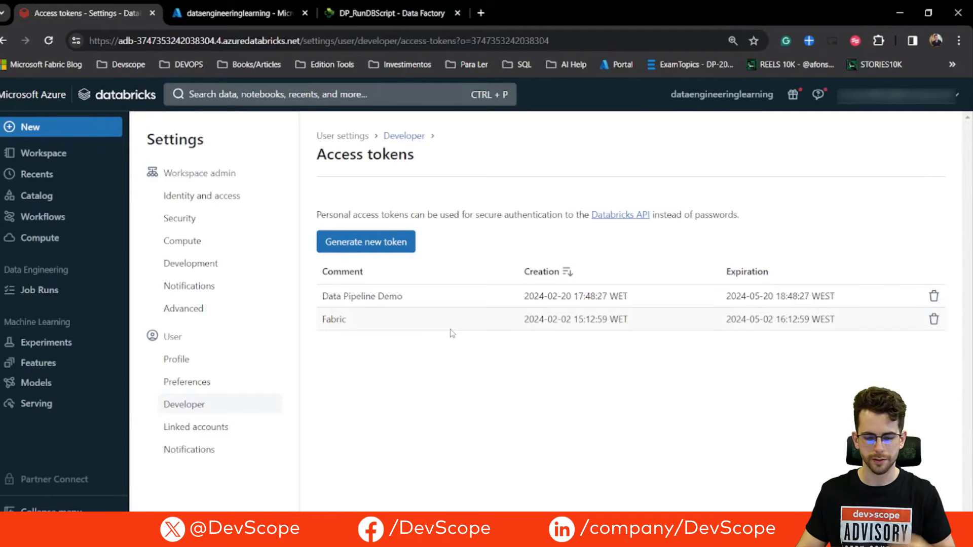
# Generate a new Databricks access token with the comment 'Fabric Data Pipeline'.
pyautogui.click(412, 252)
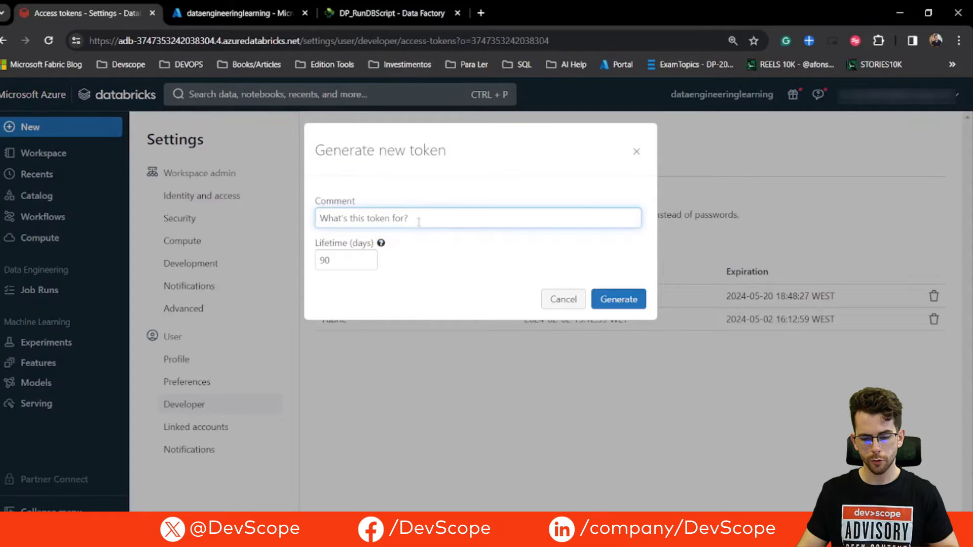
pyautogui.press('capslock')
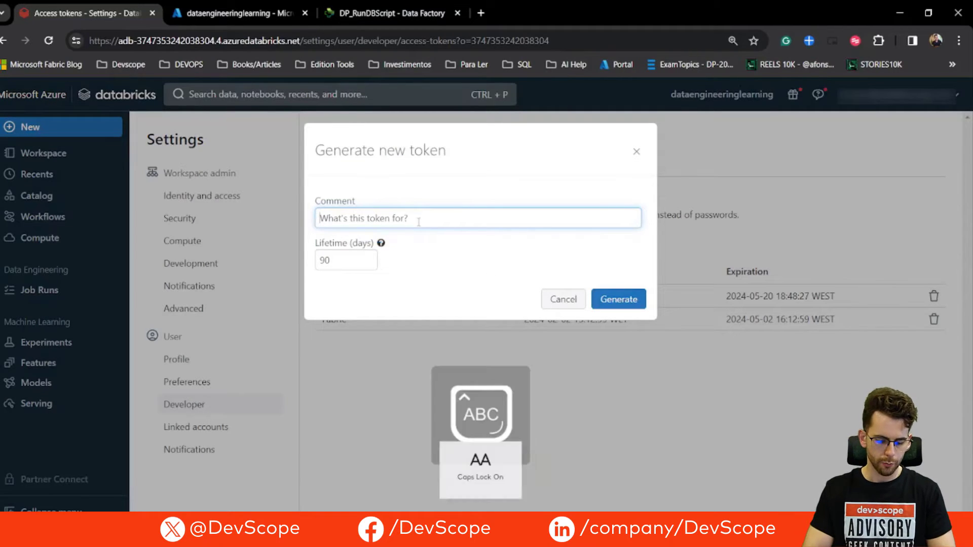
pyautogui.write('F')
pyautogui.press('capslock')
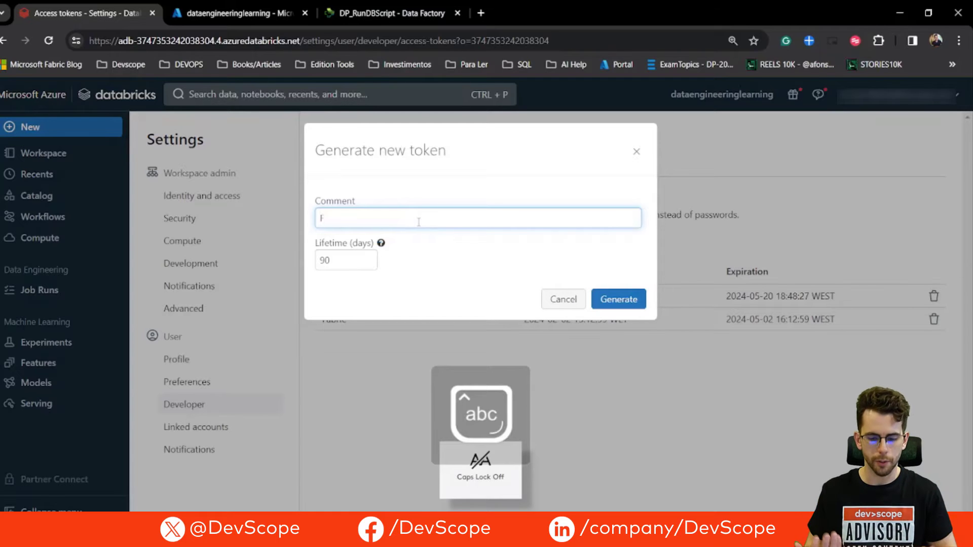
pyautogui.write('abric')
pyautogui.press('capslock')
pyautogui.write('D')
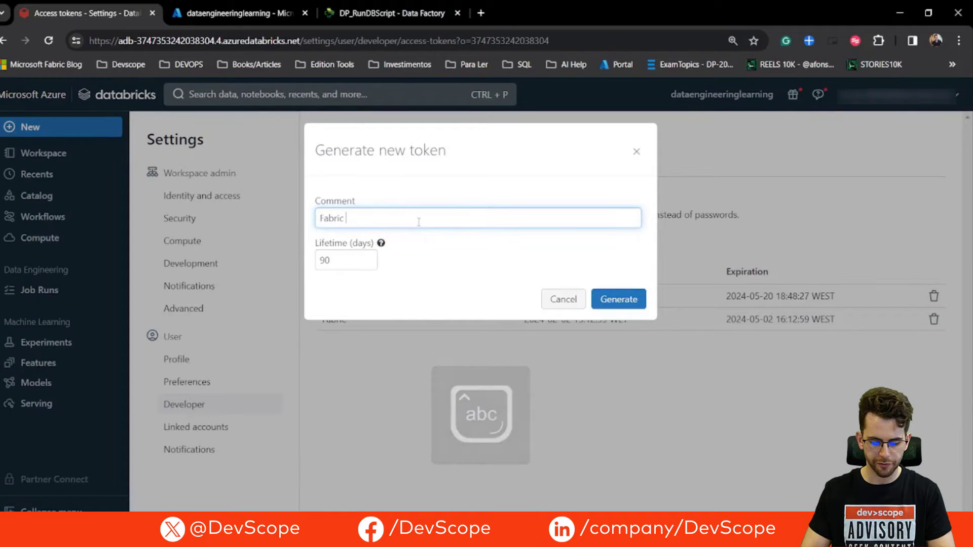
pyautogui.press('capslock')
pyautogui.write('ata Pipe')
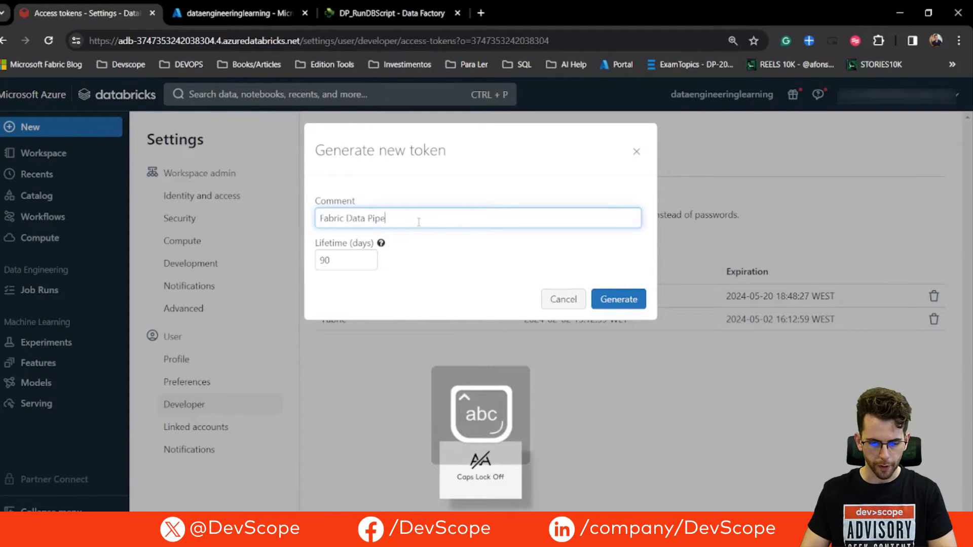
pyautogui.write('line')
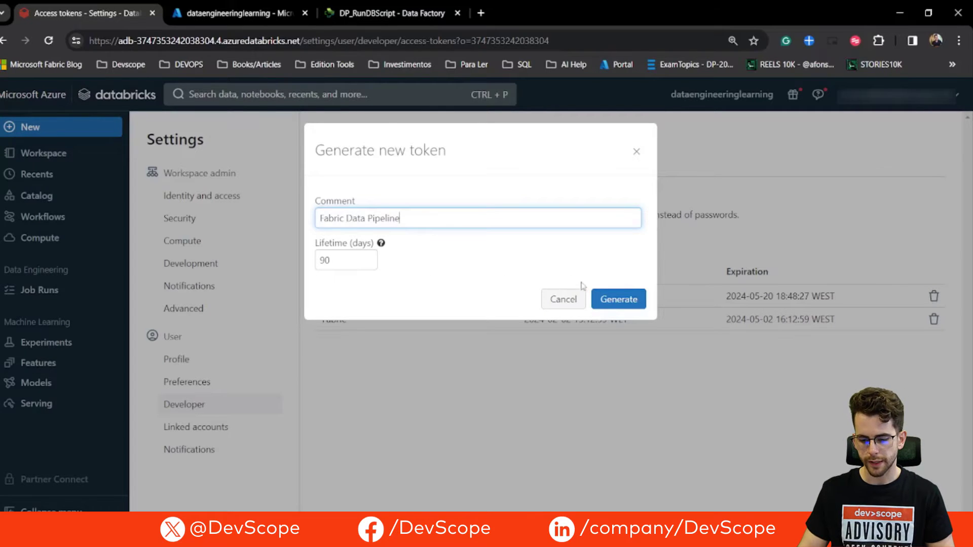
pyautogui.click(614, 301)
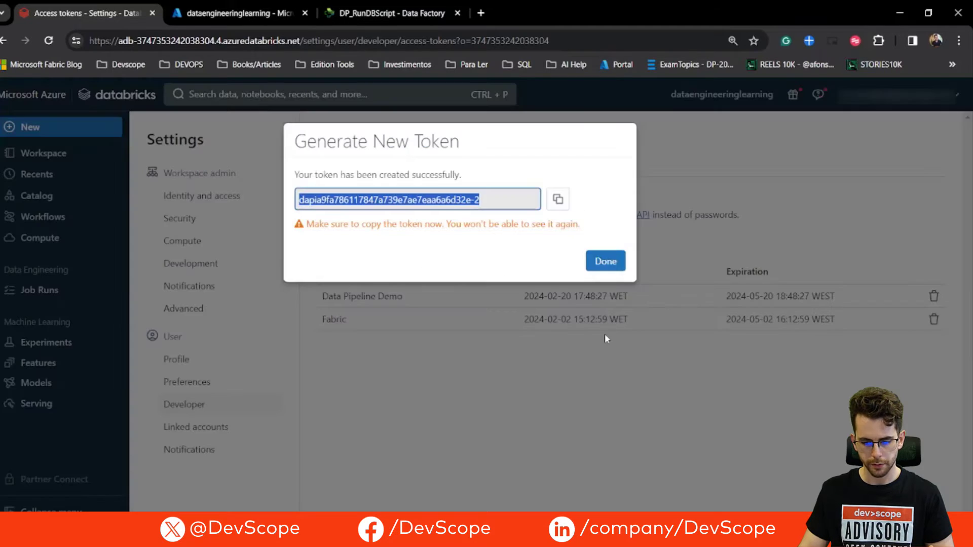
# Copy the new token value, close the token dialog, and return to the DP_RunDBScript page.
pyautogui.click(516, 203)
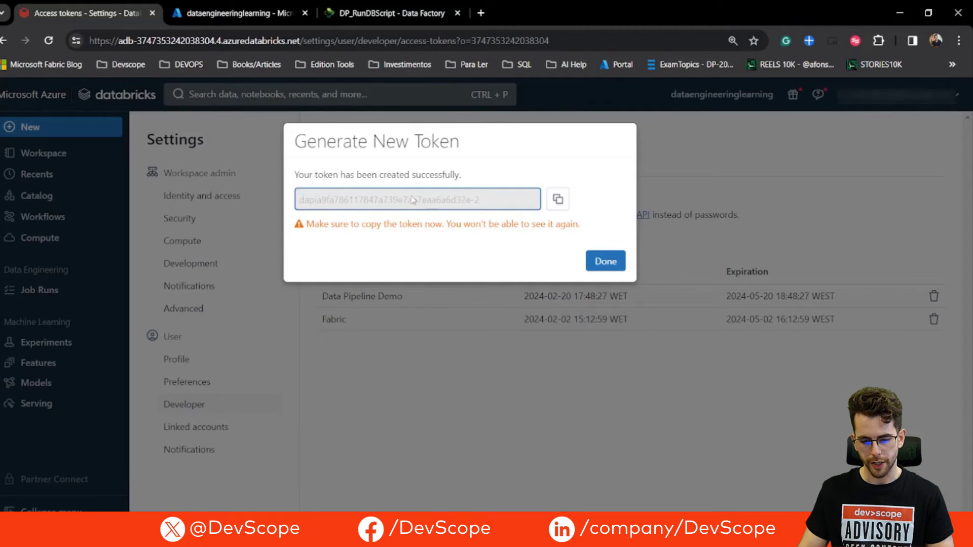
pyautogui.click(558, 199)
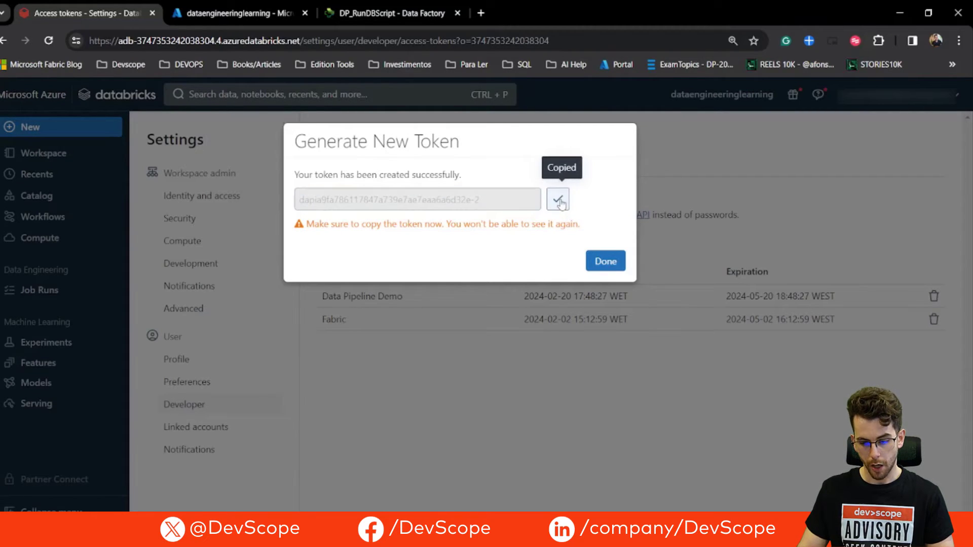
pyautogui.click(606, 261)
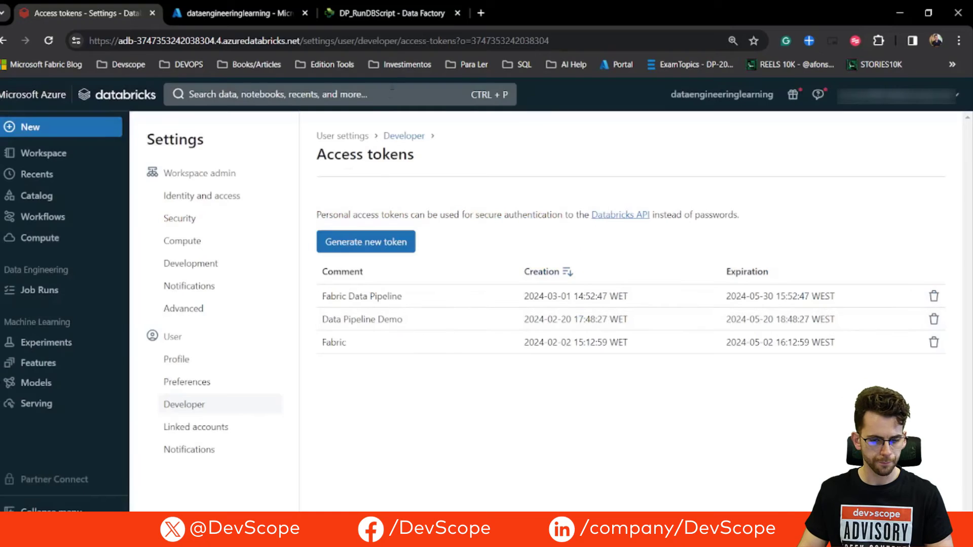
pyautogui.click(388, 19)
# Paste the token as the Personal Access Token, create the connection, and decline Chrome's save prompt.
pyautogui.click(398, 360)
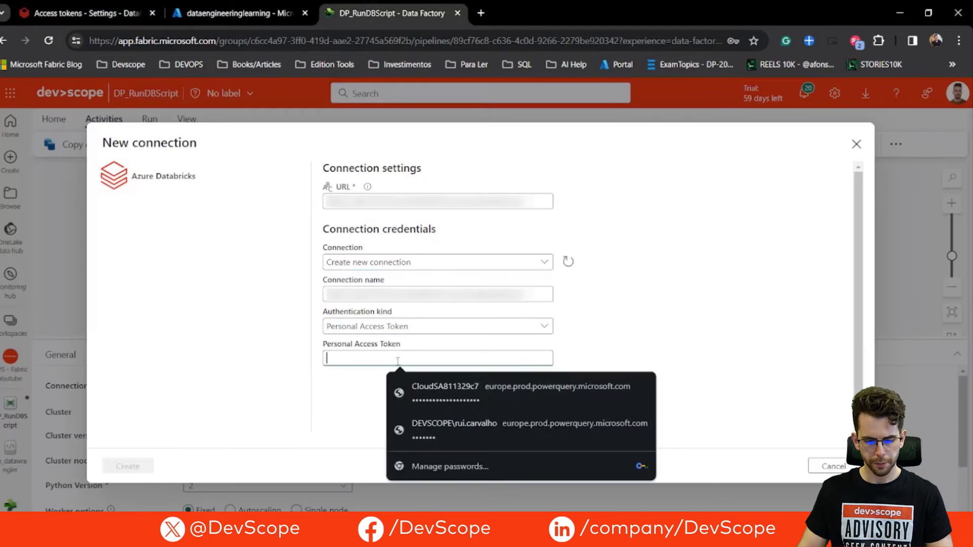
pyautogui.hotkey('ctrl', 'v')
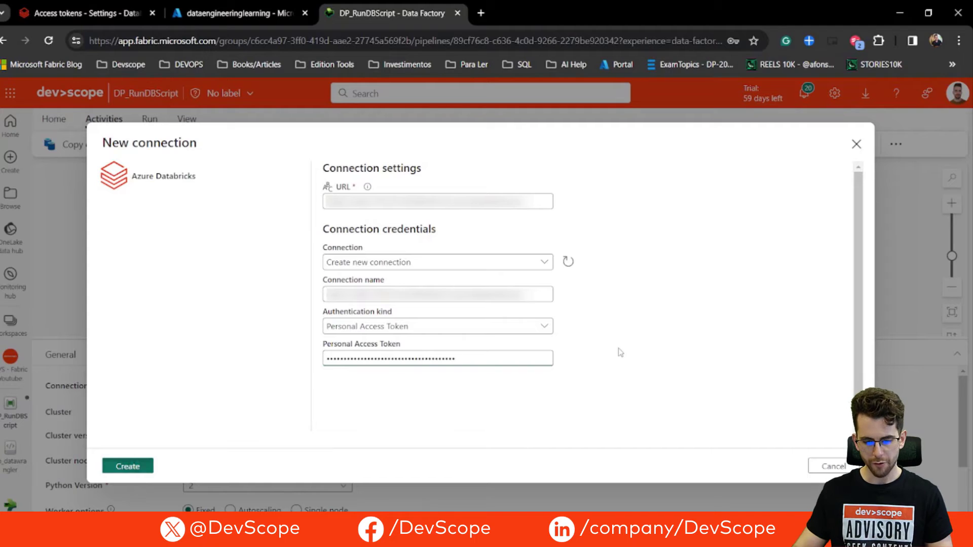
pyautogui.click(130, 467)
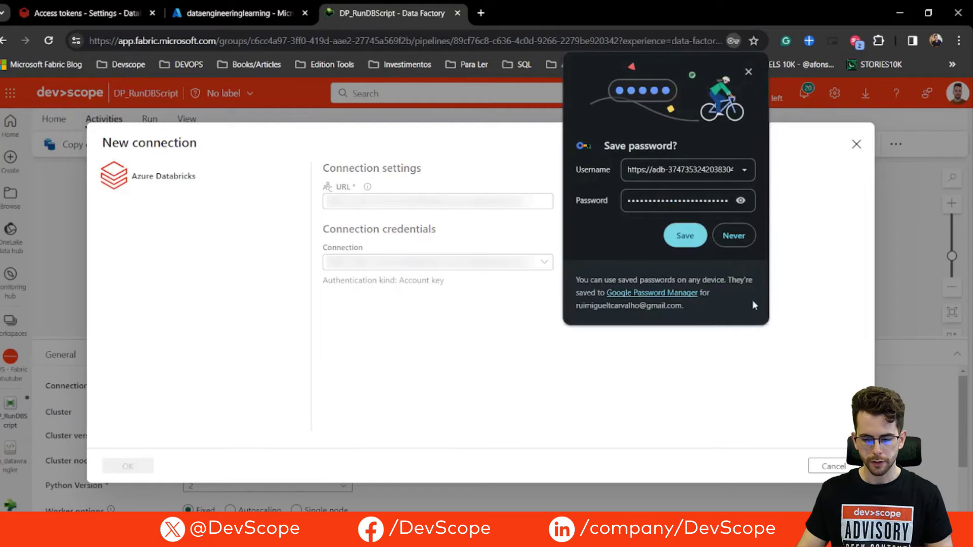
pyautogui.click(734, 237)
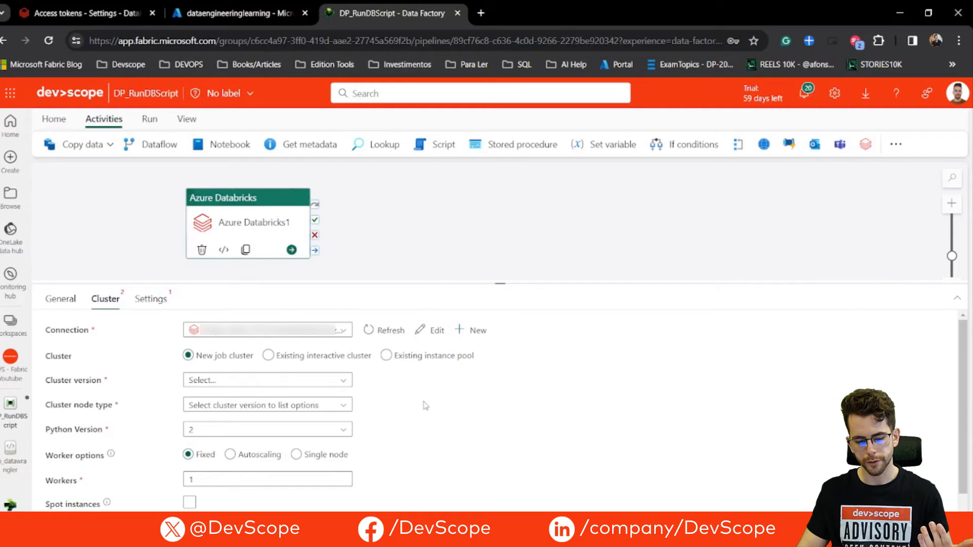
# Choose Existing interactive cluster and select Demo Cluster as the existing cluster ID.
pyautogui.click(337, 383)
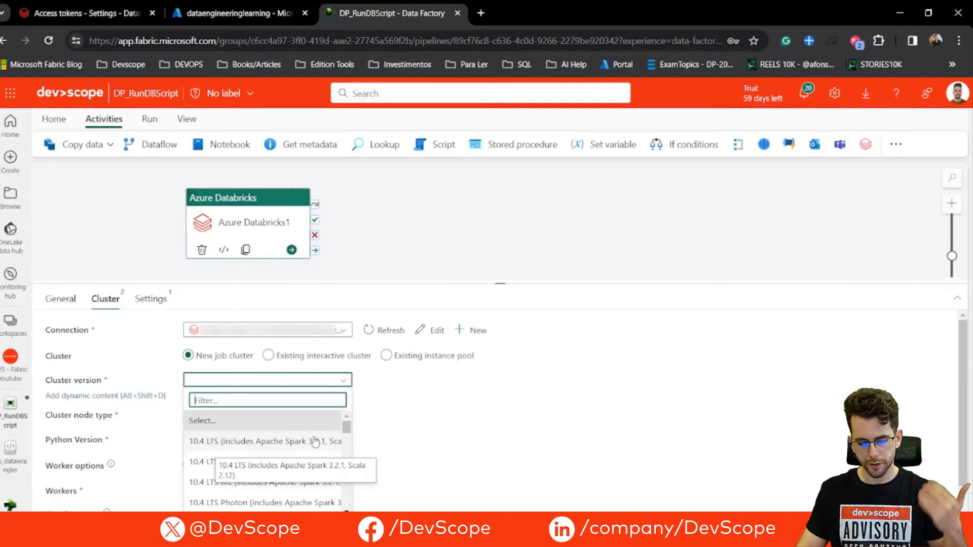
pyautogui.click(364, 413)
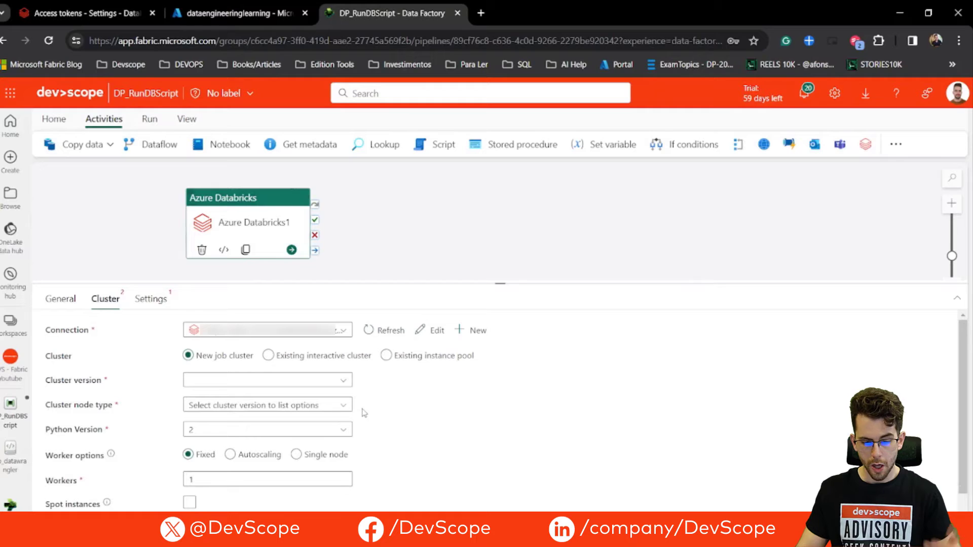
pyautogui.click(268, 356)
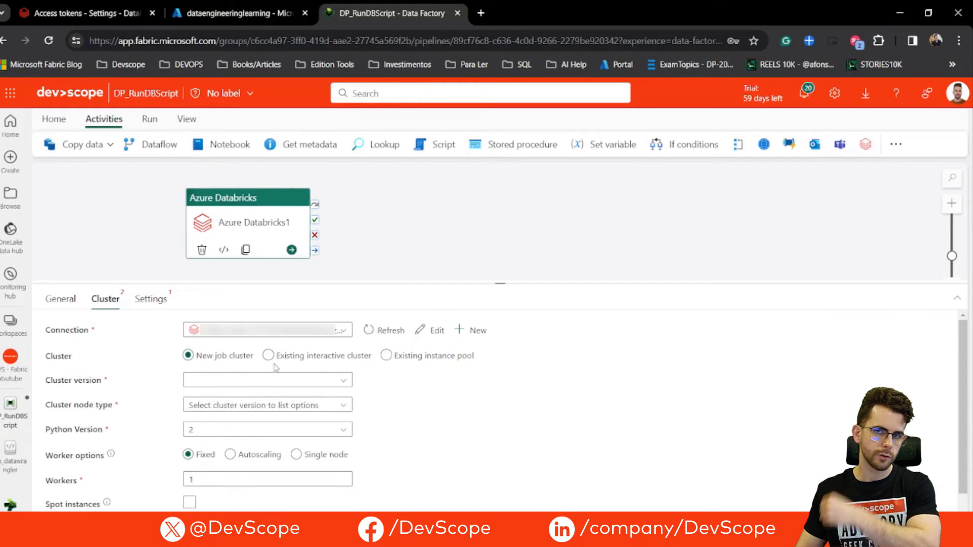
pyautogui.click(268, 356)
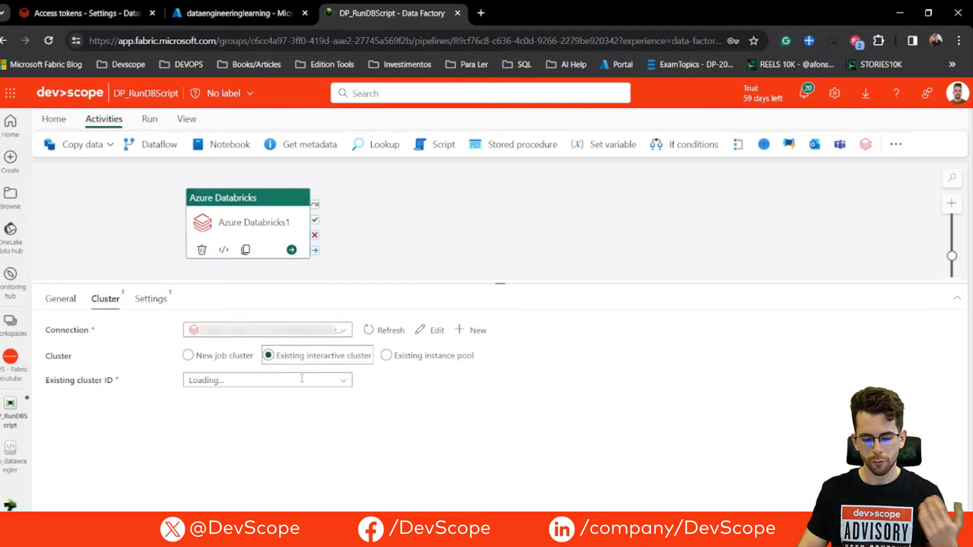
pyautogui.click(345, 386)
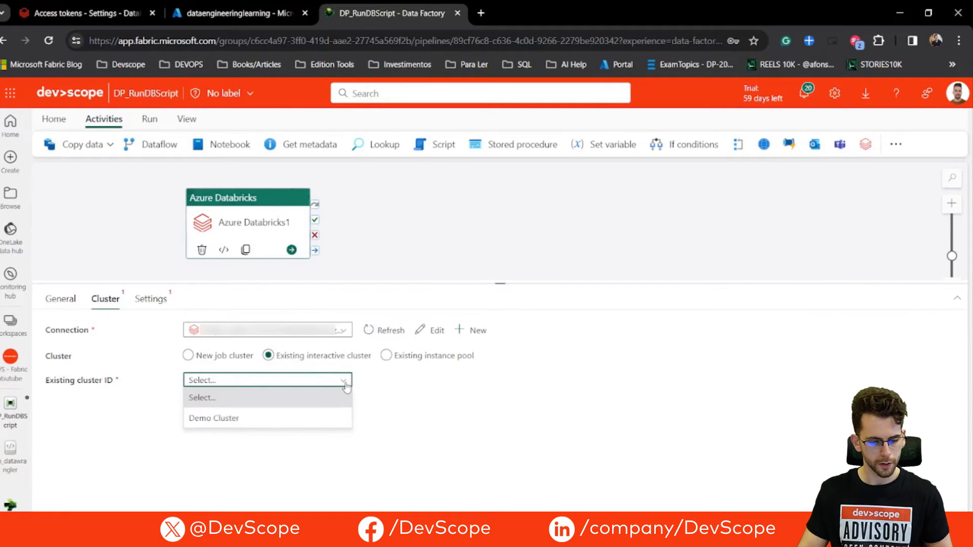
pyautogui.click(239, 418)
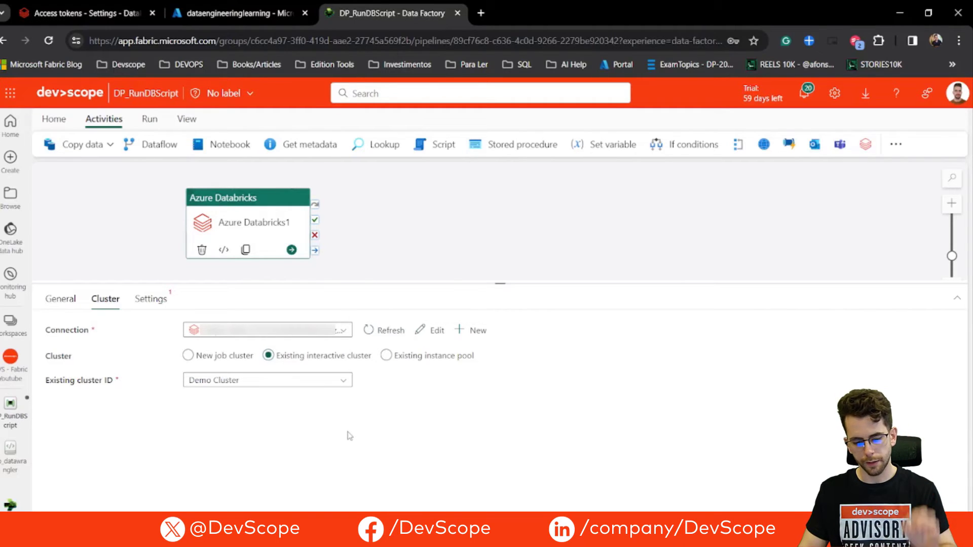
# Open the activity's notebook Settings, add an empty base parameter row, and collapse Base parameters.
pyautogui.click(156, 302)
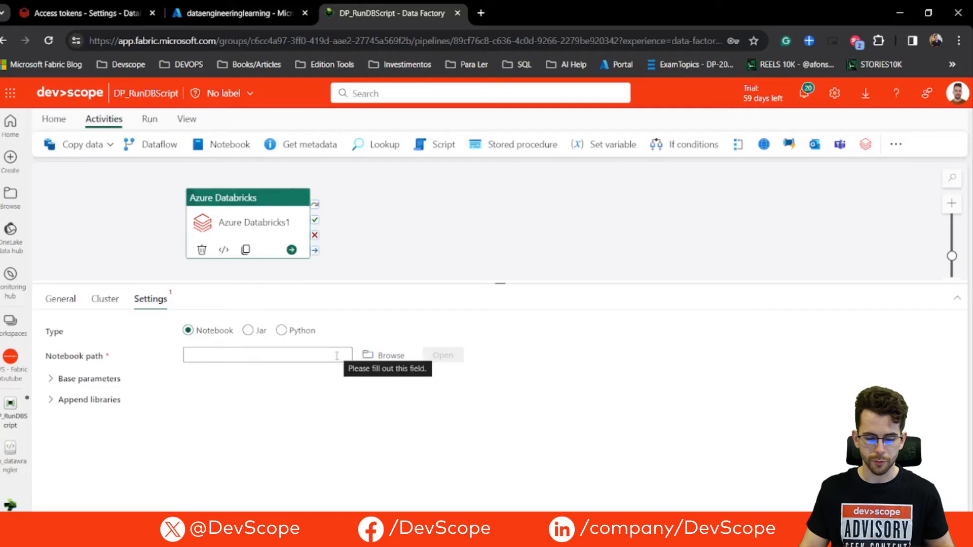
pyautogui.click(98, 380)
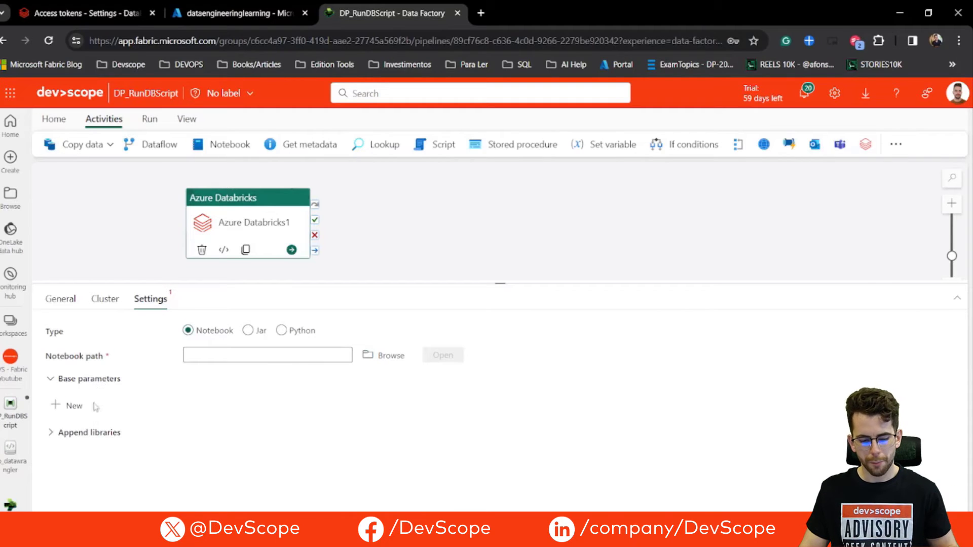
pyautogui.click(71, 405)
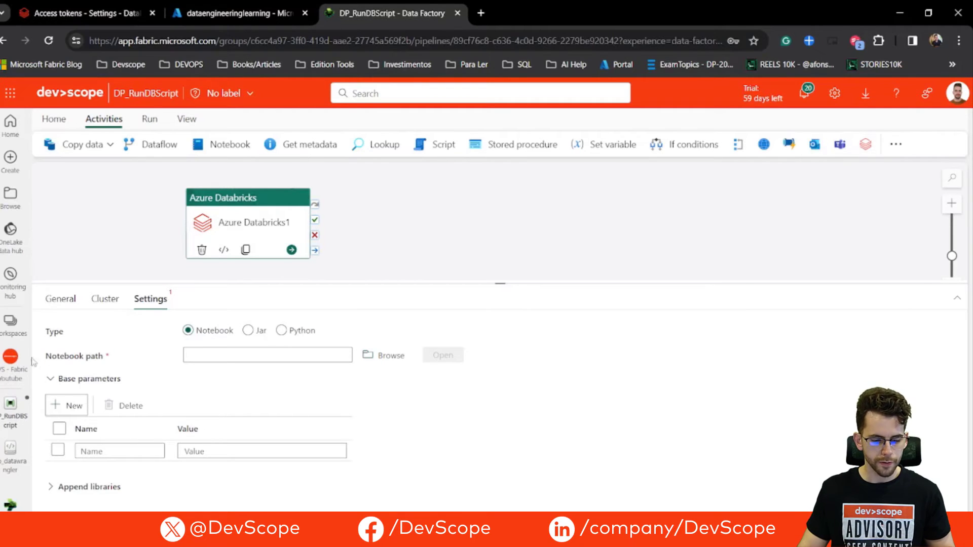
pyautogui.click(73, 380)
# Add a jar library row under Append libraries, delete it, and collapse the section.
pyautogui.click(74, 400)
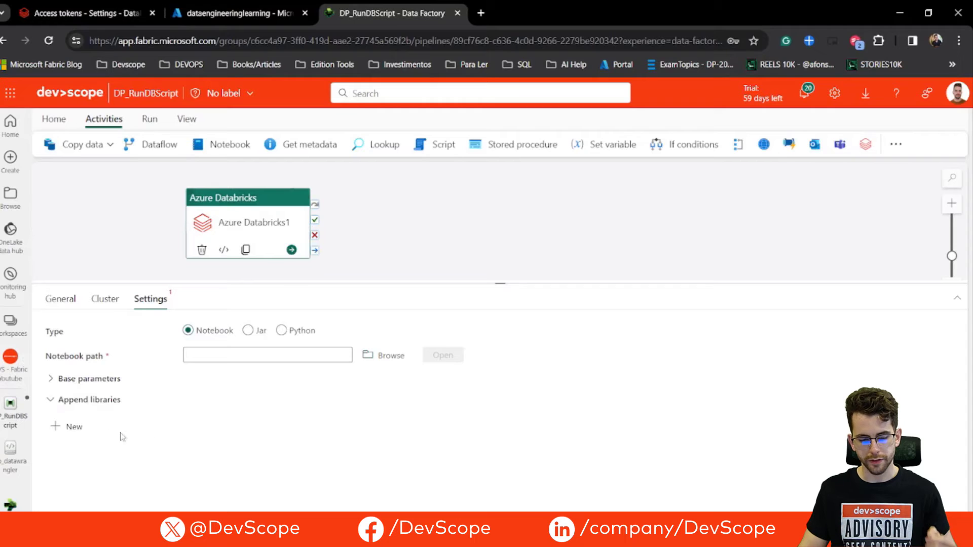
pyautogui.click(75, 427)
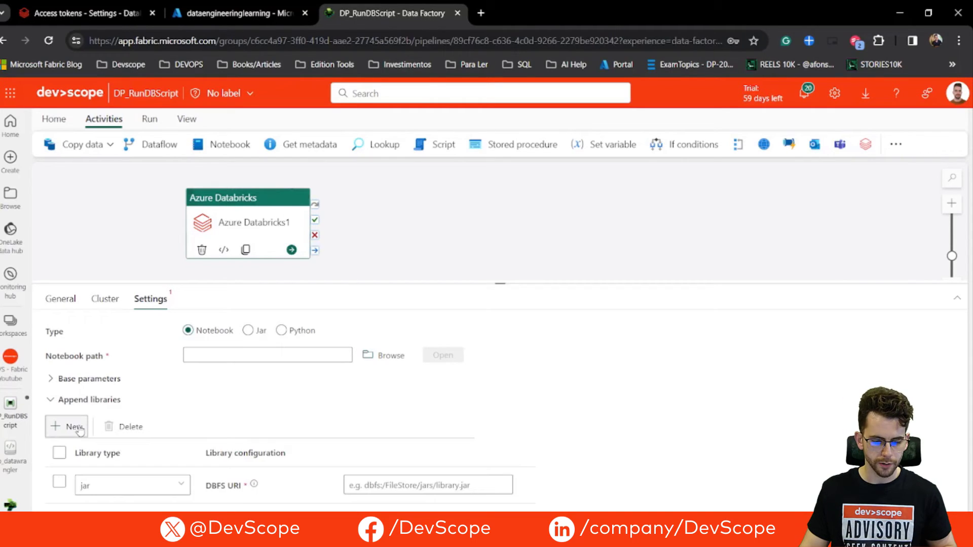
pyautogui.click(175, 487)
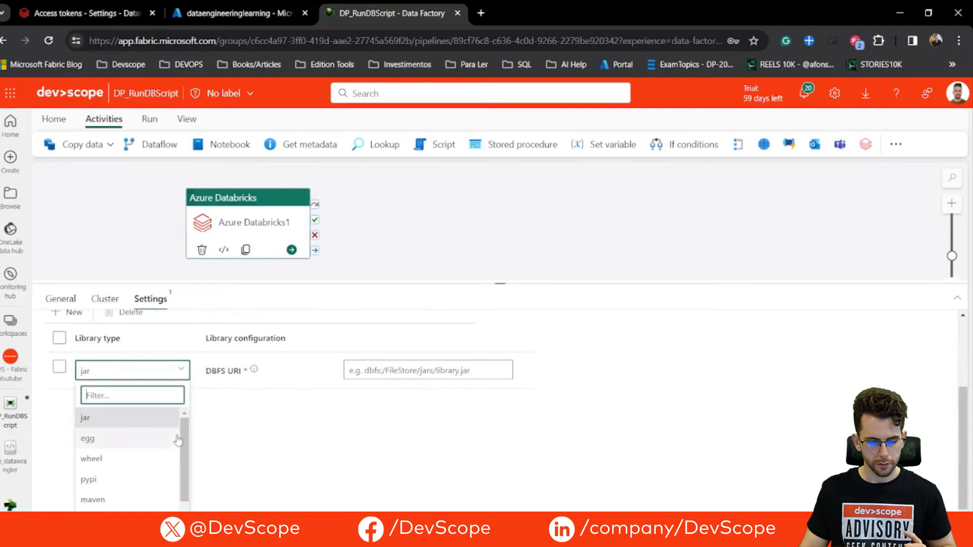
pyautogui.click(254, 416)
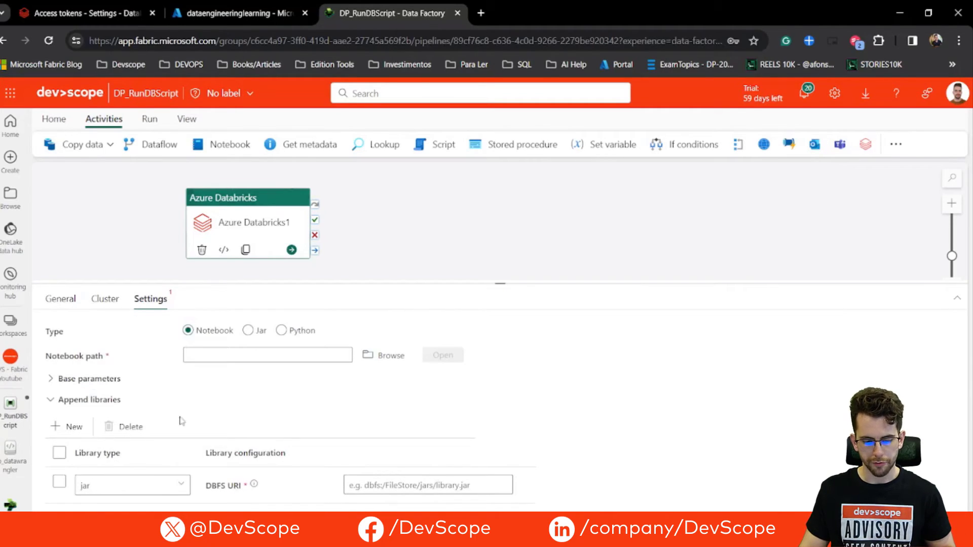
pyautogui.click(59, 482)
pyautogui.click(131, 428)
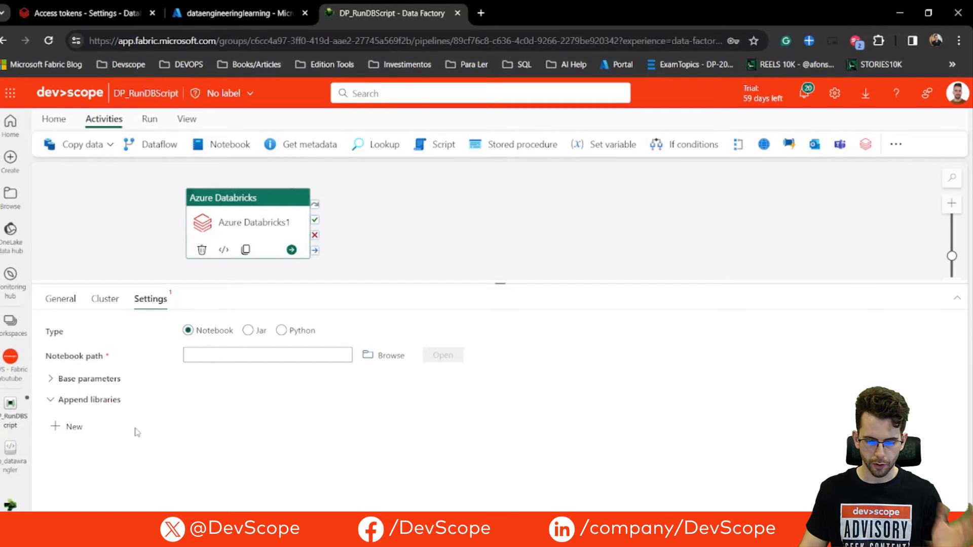
pyautogui.click(50, 399)
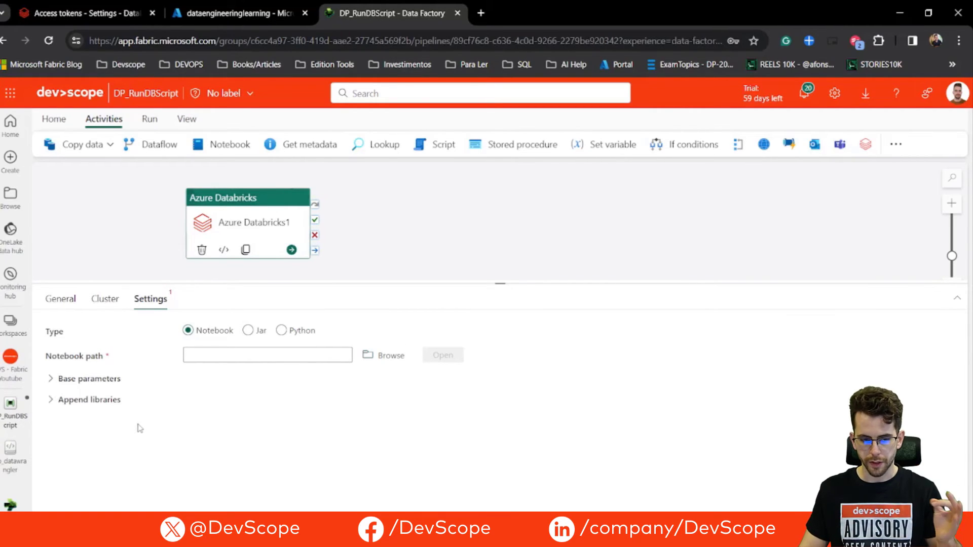
pyautogui.click(95, 14)
pyautogui.click(44, 153)
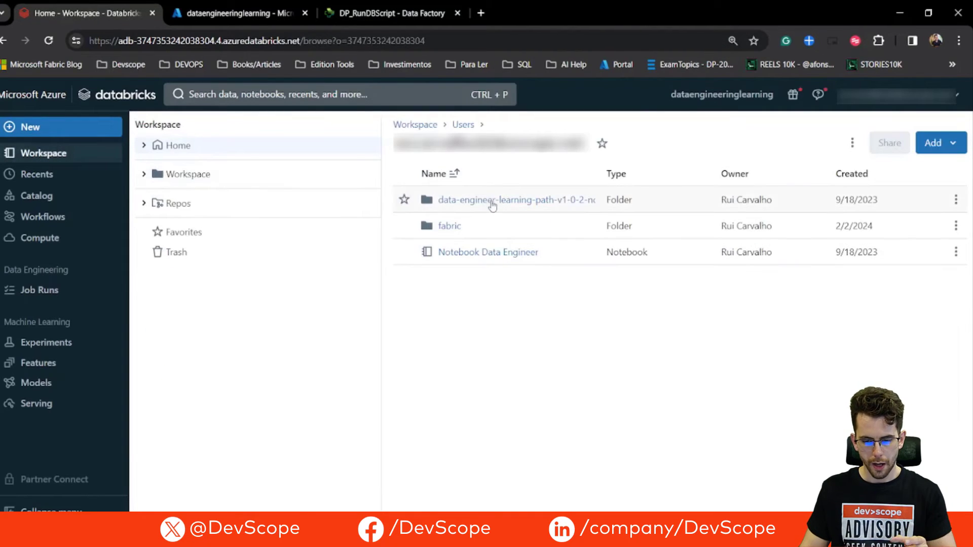
pyautogui.click(448, 226)
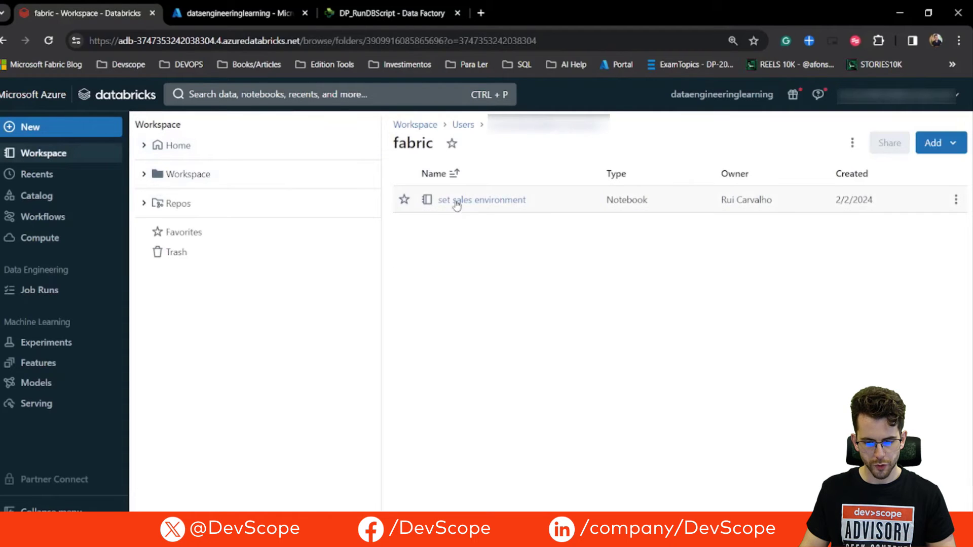
pyautogui.click(457, 202)
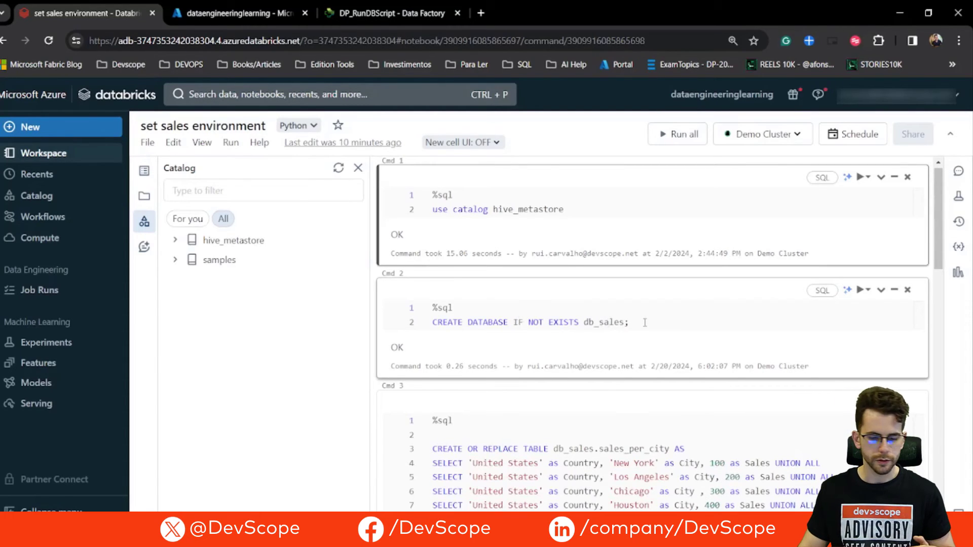
pyautogui.click(175, 240)
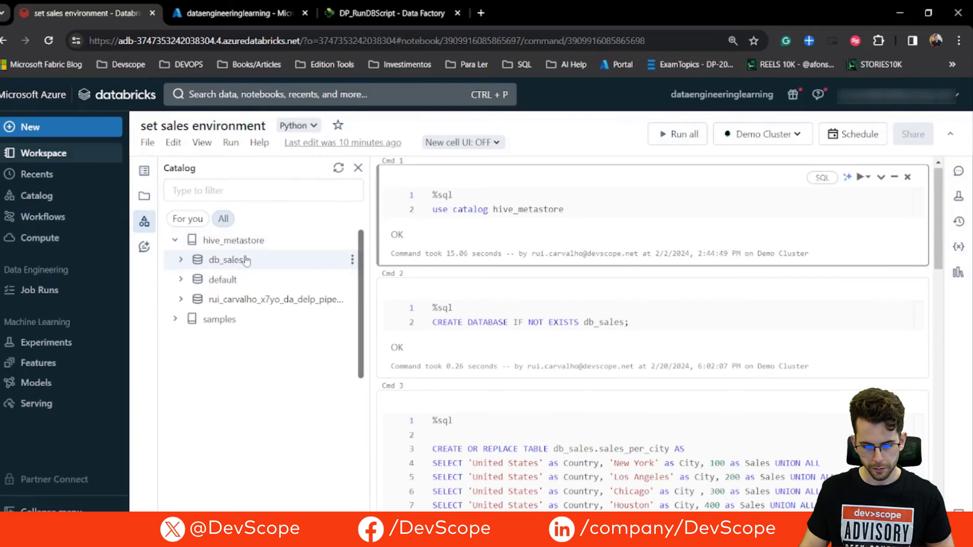
pyautogui.click(180, 260)
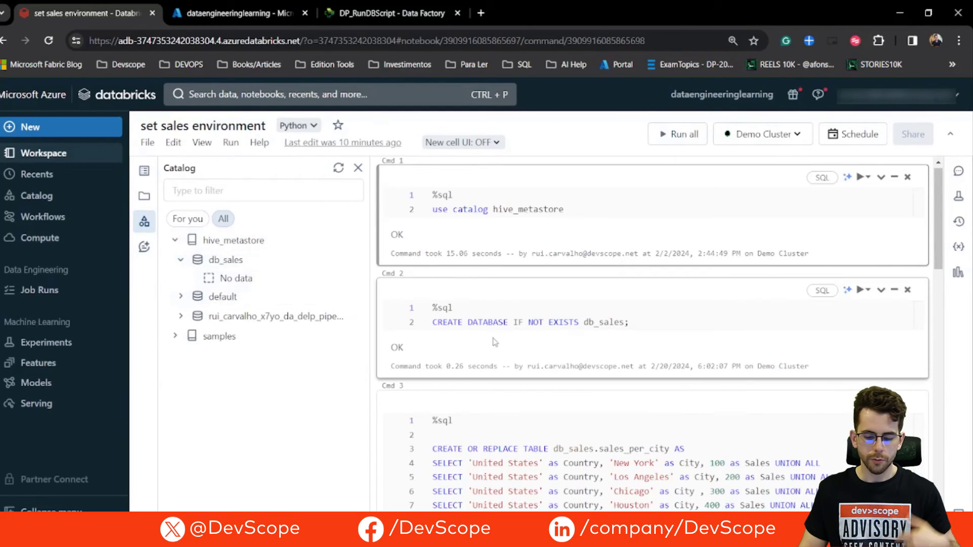
pyautogui.scroll(-1, 492, 350)
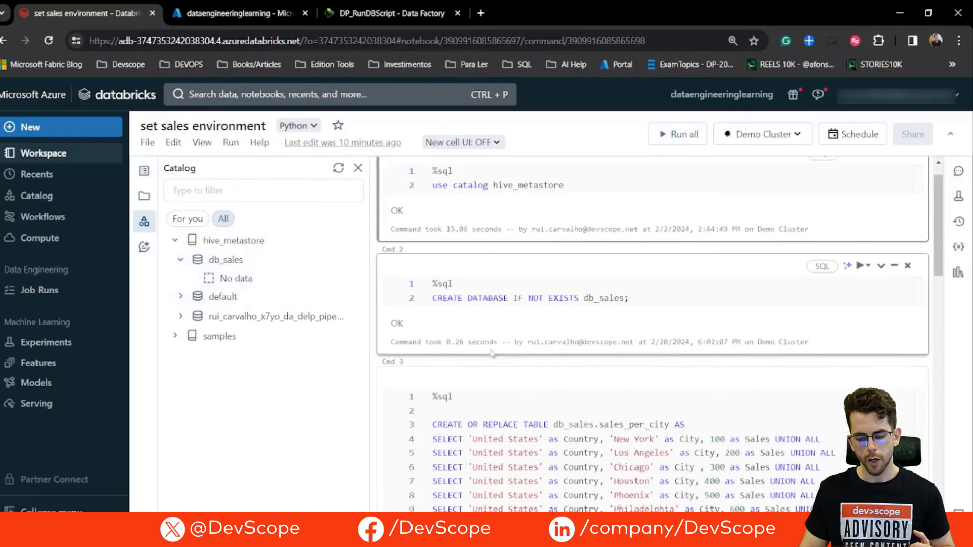
pyautogui.scroll(-2, 492, 354)
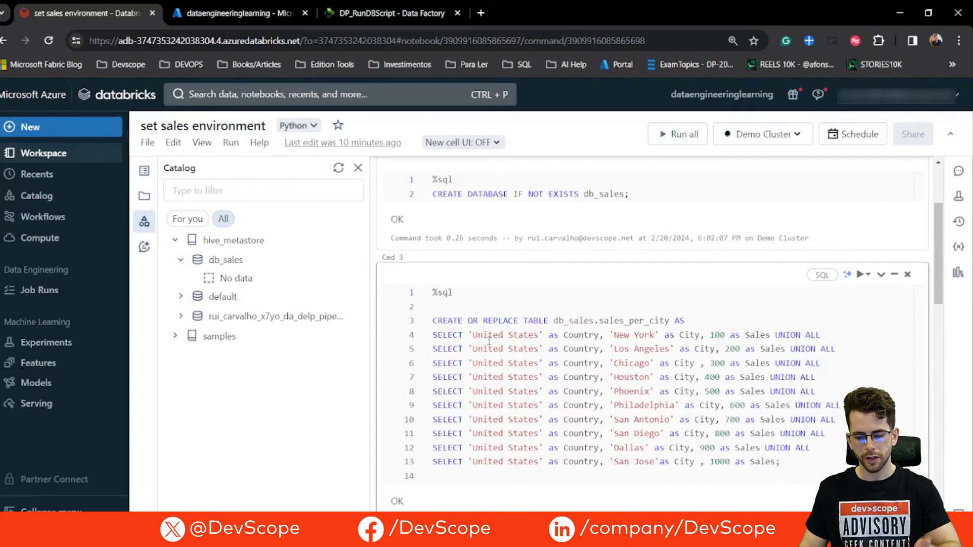
pyautogui.scroll(-2, 489, 339)
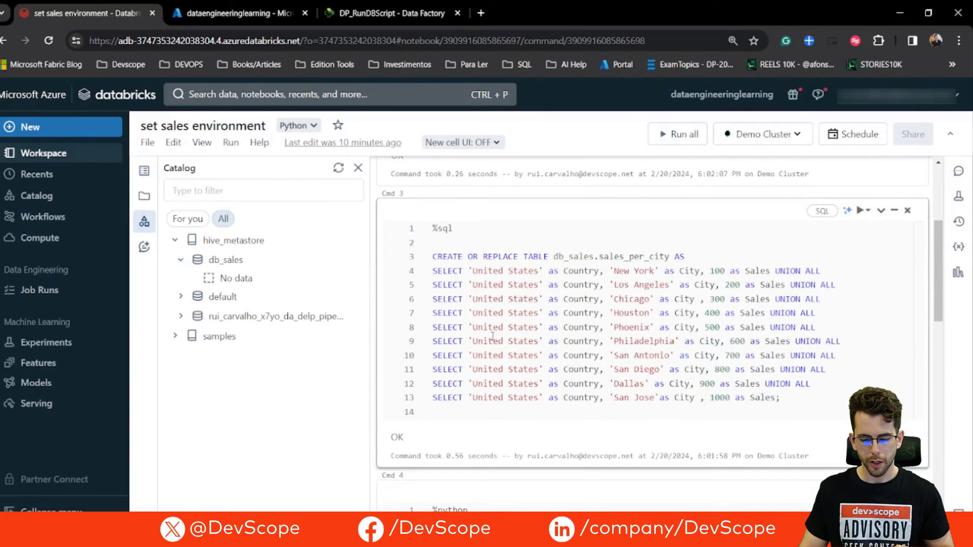
pyautogui.scroll(2, 492, 336)
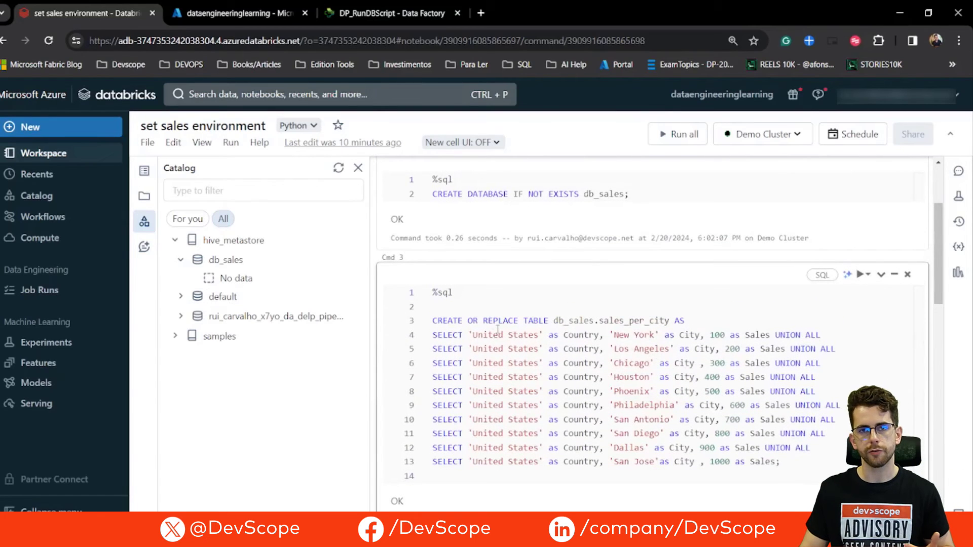
pyautogui.scroll(2, 510, 307)
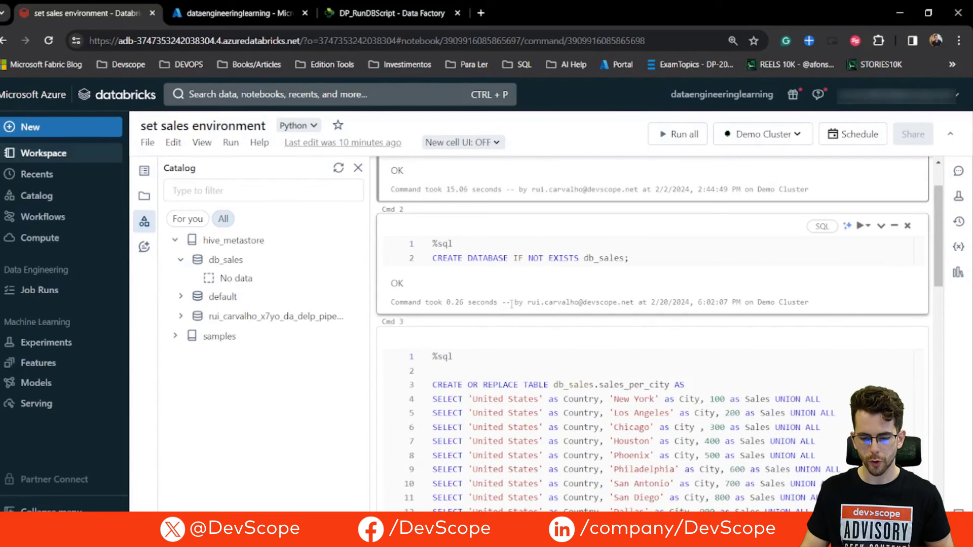
pyautogui.scroll(1, 512, 307)
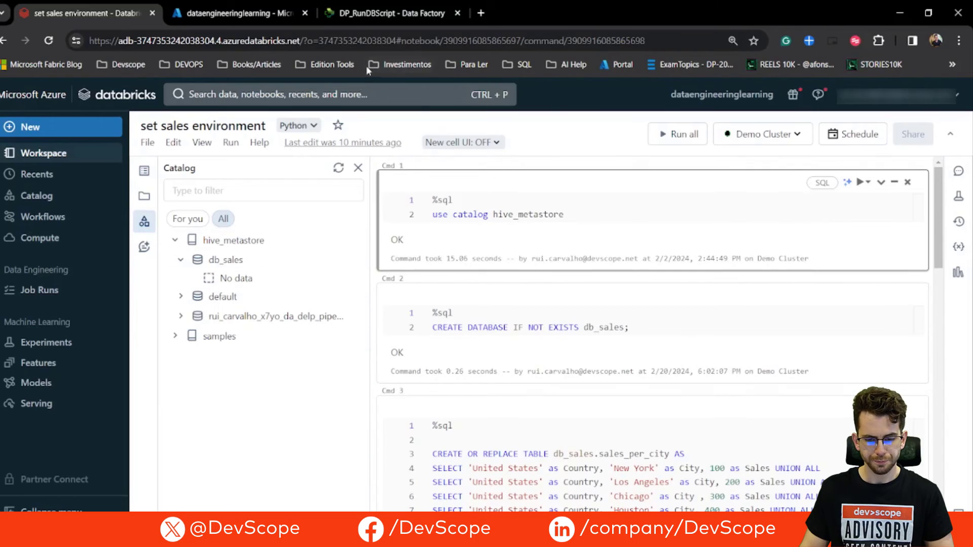
# Point Azure Databricks1's notebook path to Users > your folder > fabric > set sales environment.
pyautogui.click(359, 17)
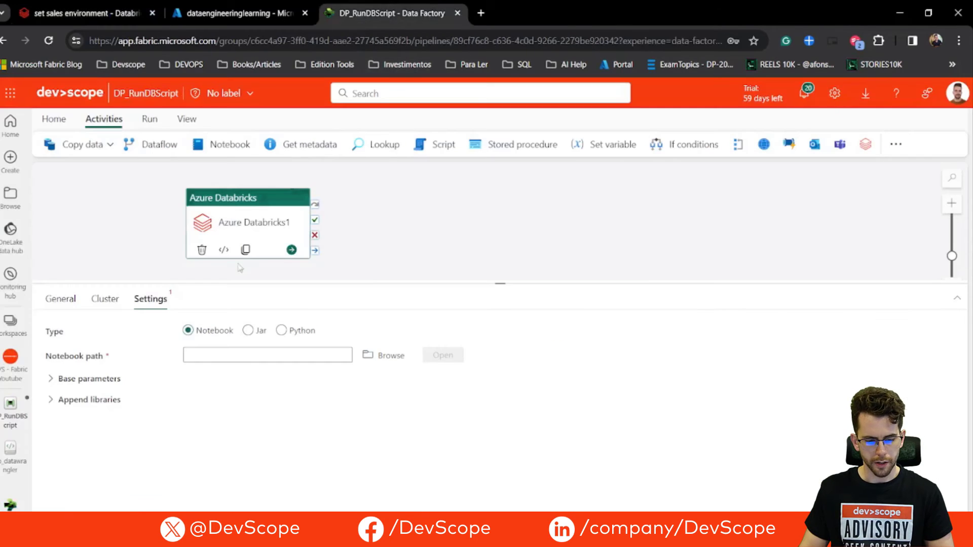
pyautogui.click(384, 358)
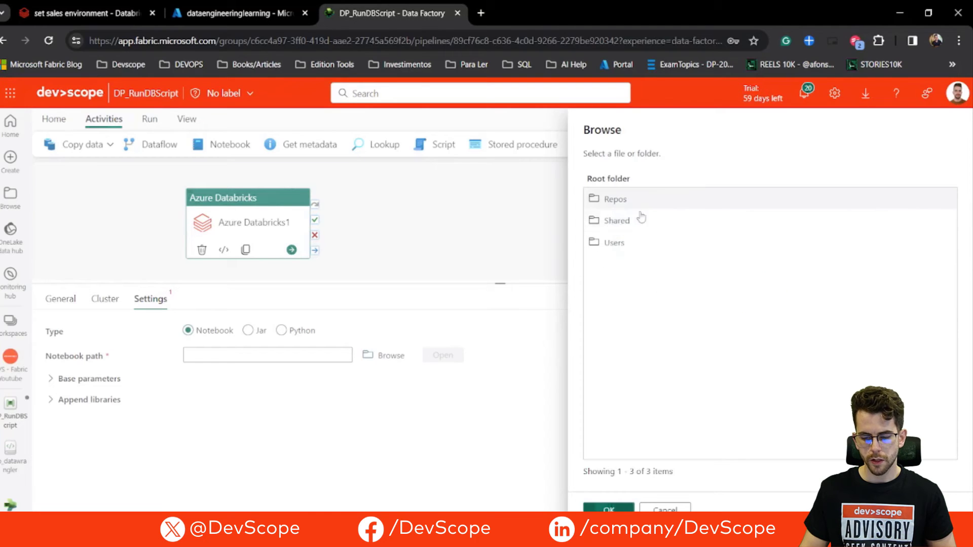
pyautogui.click(619, 245)
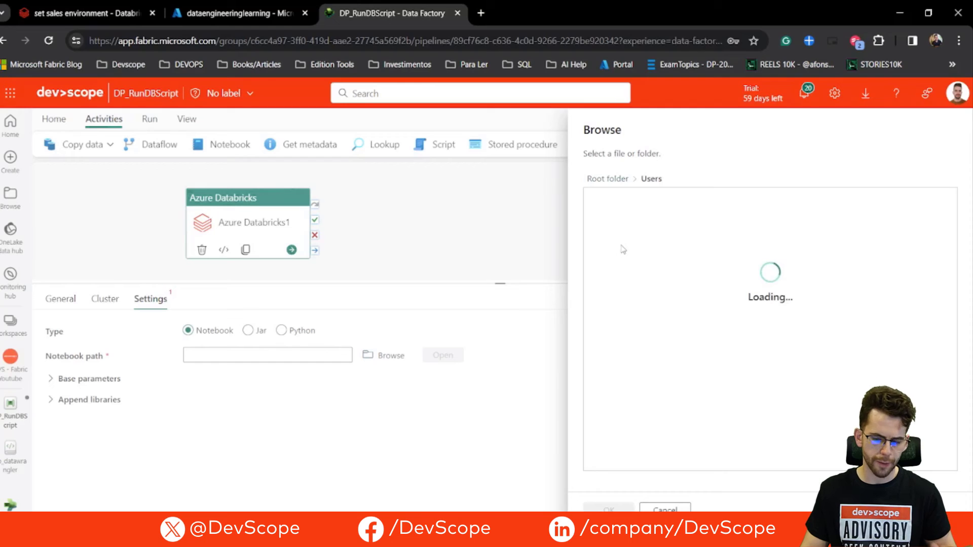
pyautogui.click(643, 202)
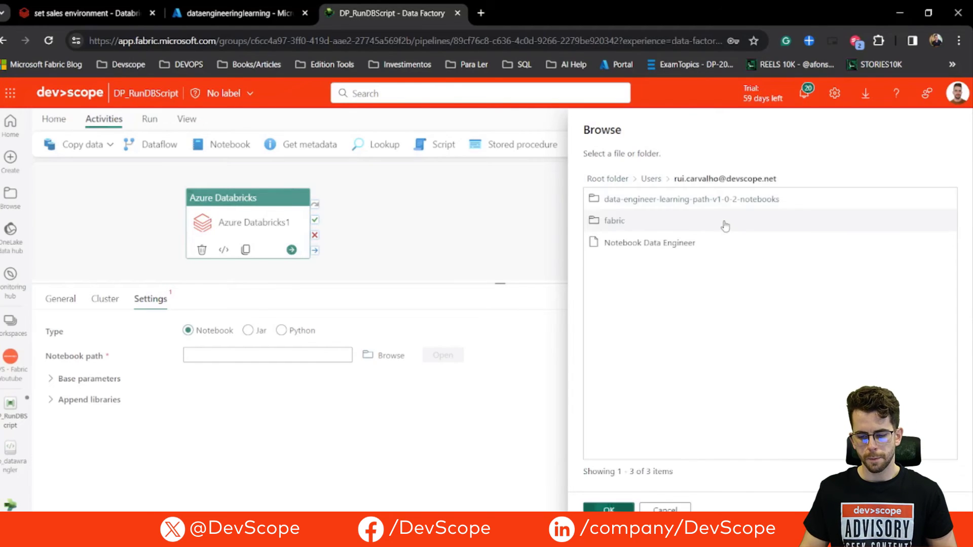
pyautogui.click(622, 225)
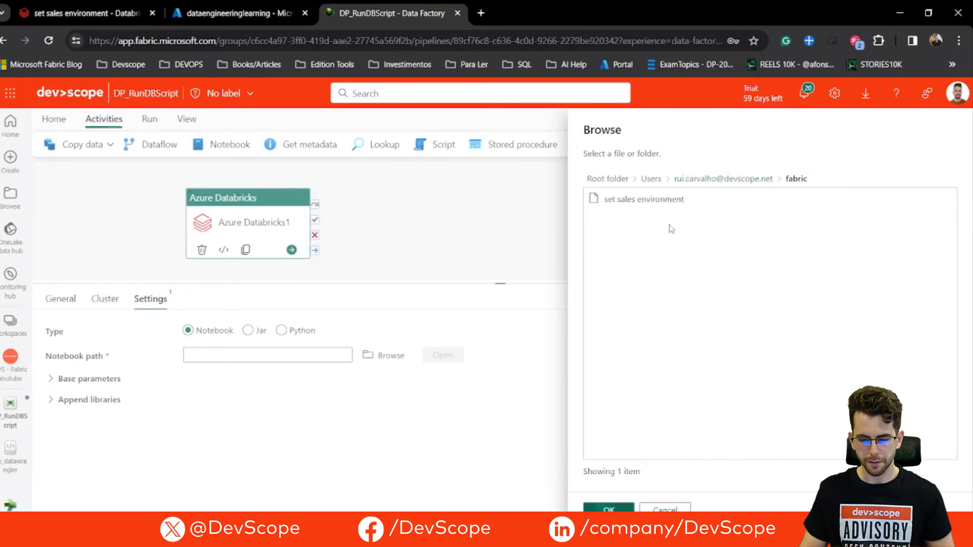
pyautogui.click(646, 206)
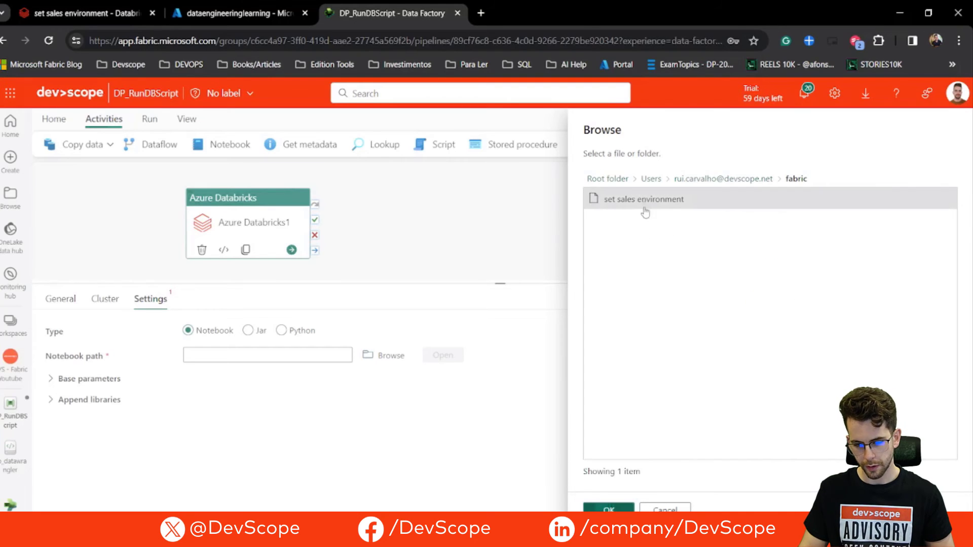
pyautogui.click(608, 508)
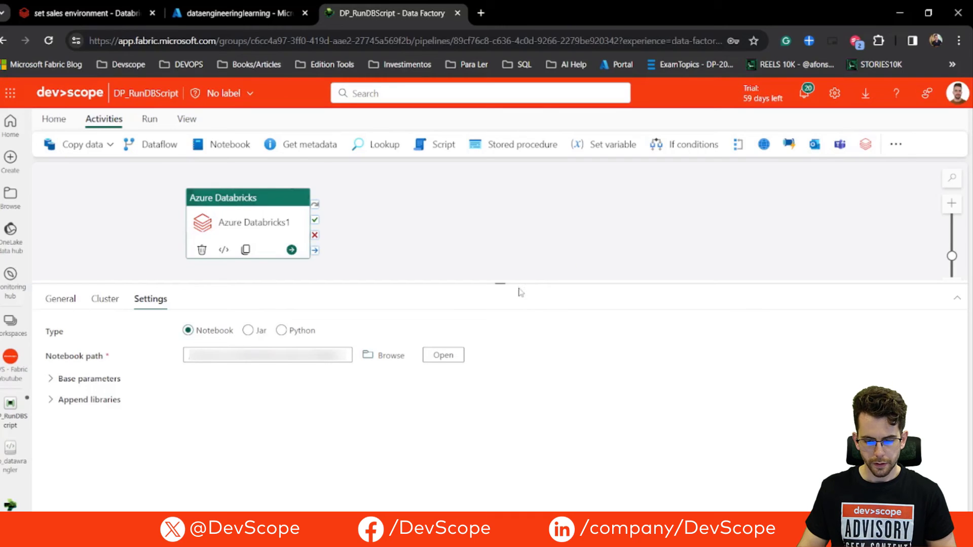
pyautogui.moveTo(506, 285); pyautogui.dragTo(512, 318)
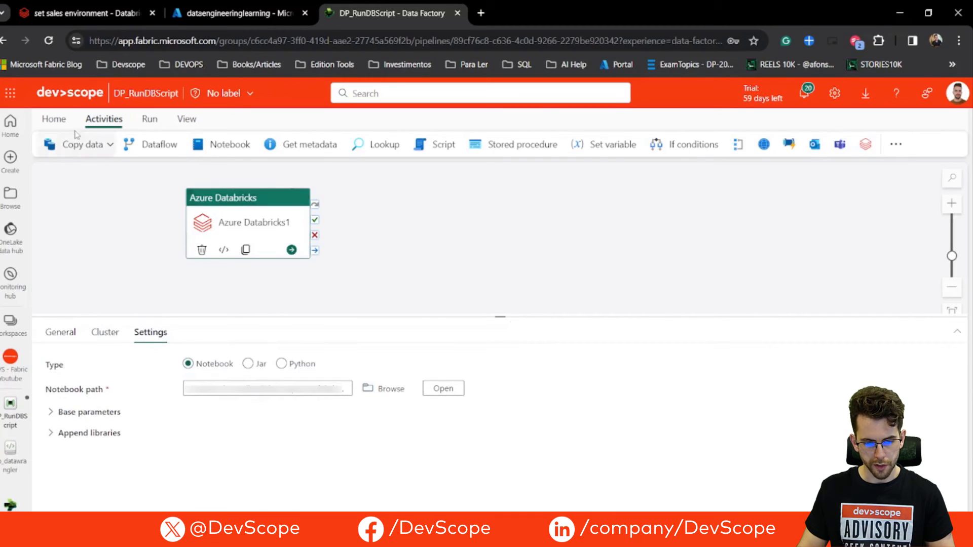
# Delete Azure Databricks1's empty base parameter row and re-validate DP_RunDBScript until it shows no errors.
pyautogui.click(54, 120)
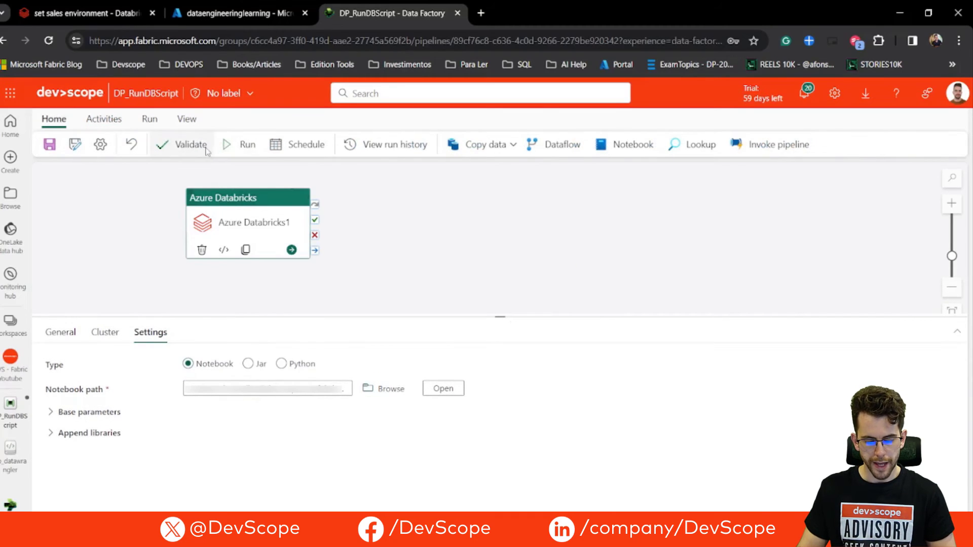
pyautogui.click(183, 145)
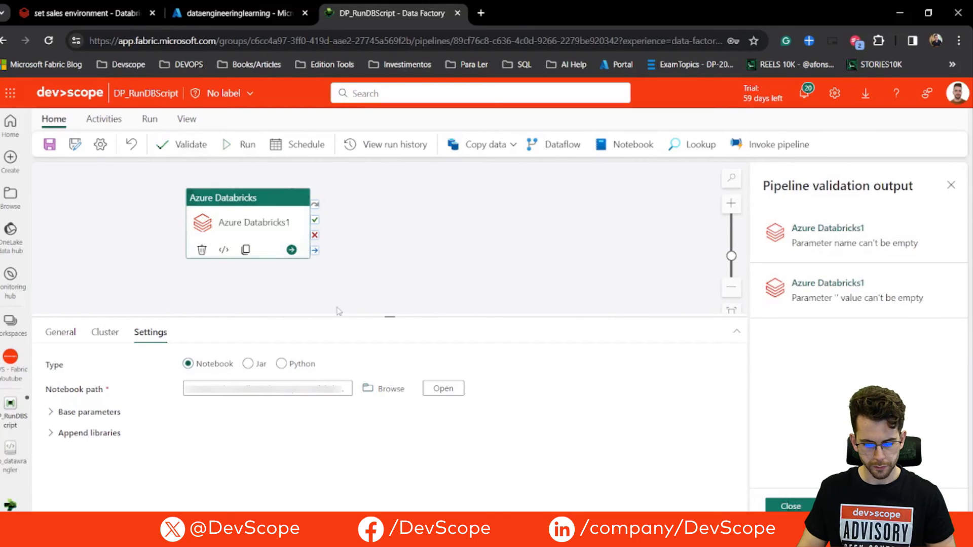
pyautogui.click(61, 419)
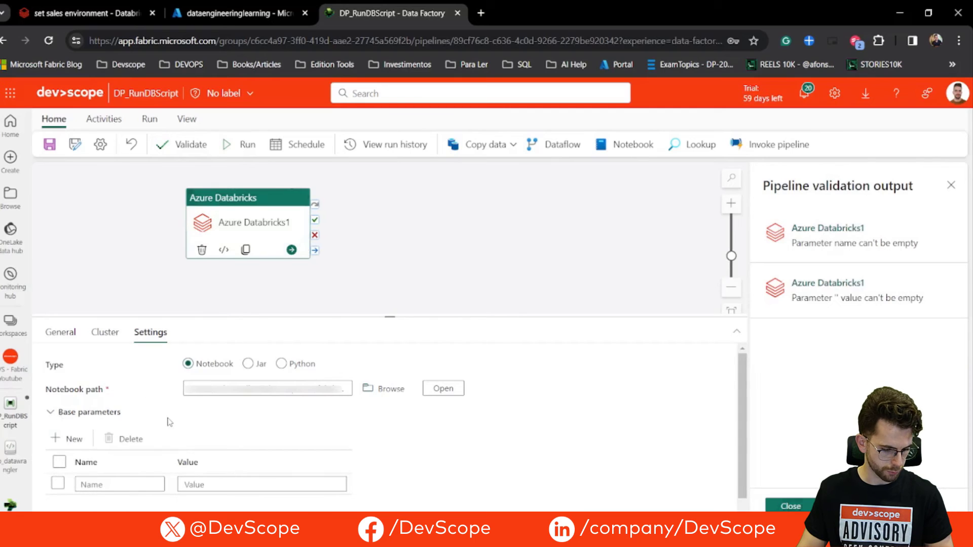
pyautogui.click(71, 438)
pyautogui.click(57, 469)
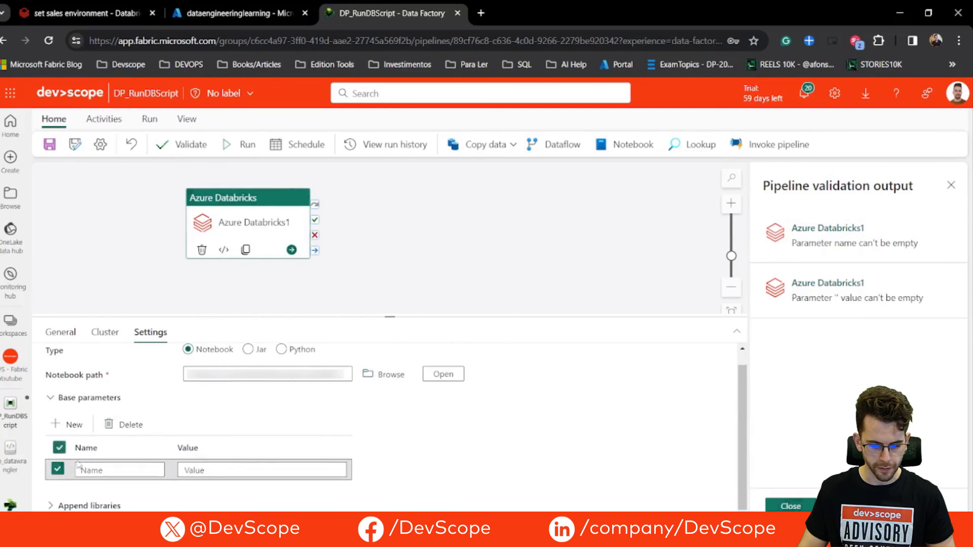
pyautogui.click(117, 425)
pyautogui.click(57, 417)
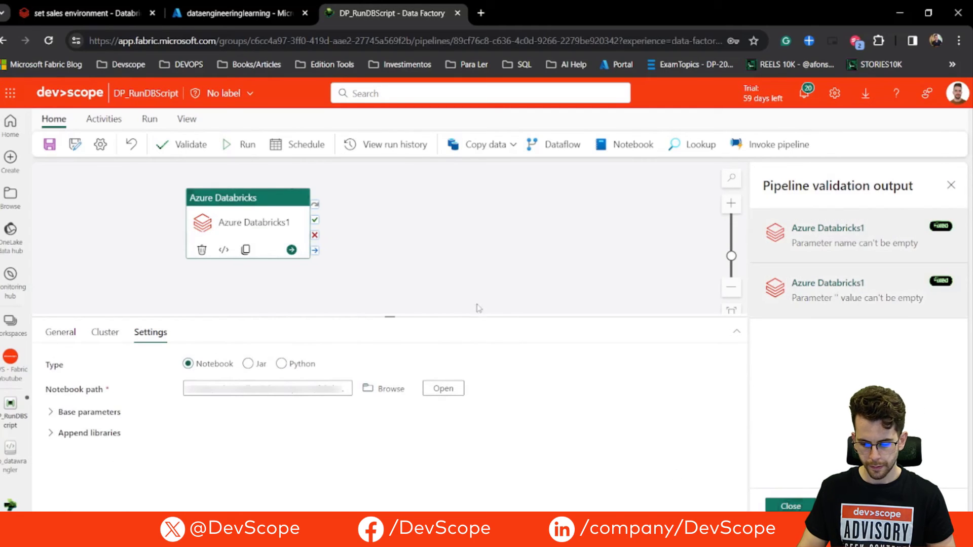
pyautogui.click(185, 148)
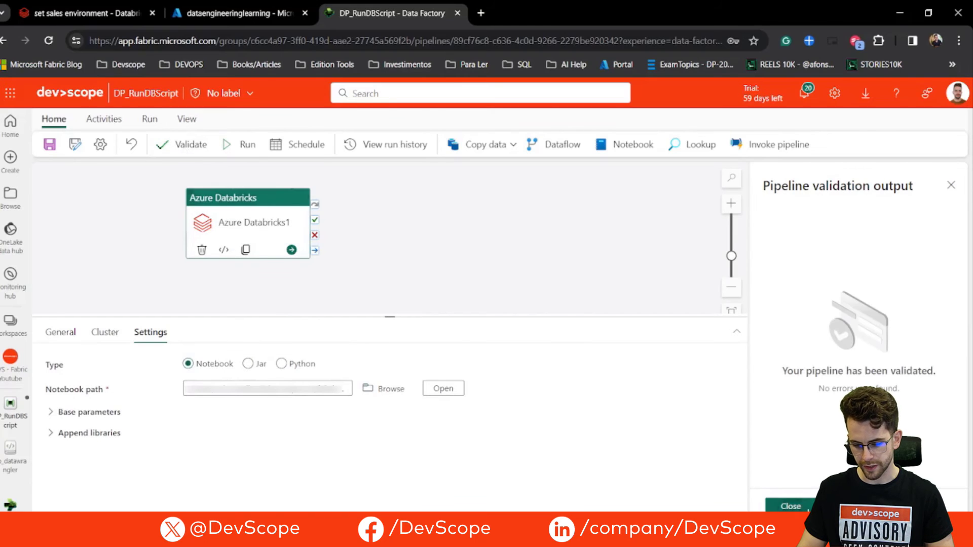
pyautogui.click(772, 505)
pyautogui.click(506, 228)
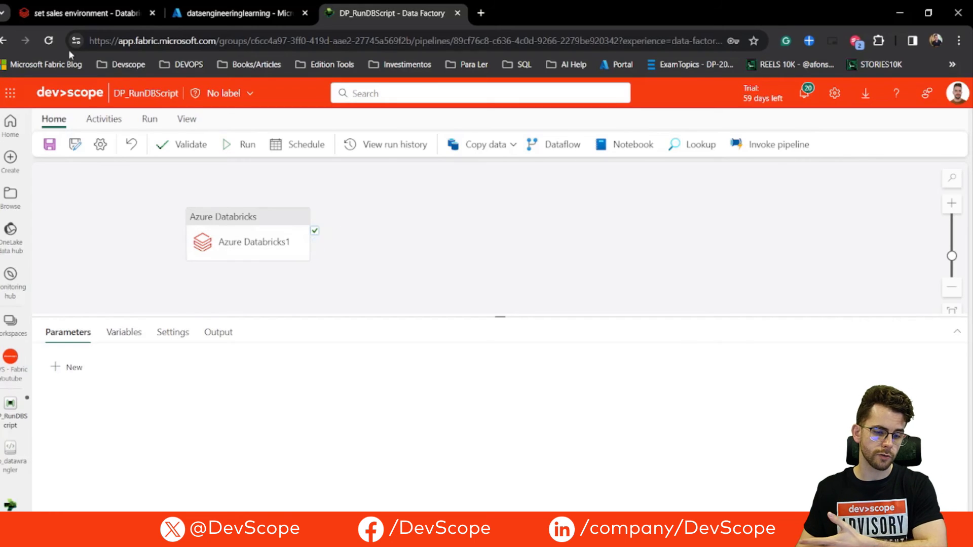
# Save and run DP_RunDBScript so Azure Databricks1 succeeds in 1m 4s.
pyautogui.click(71, 12)
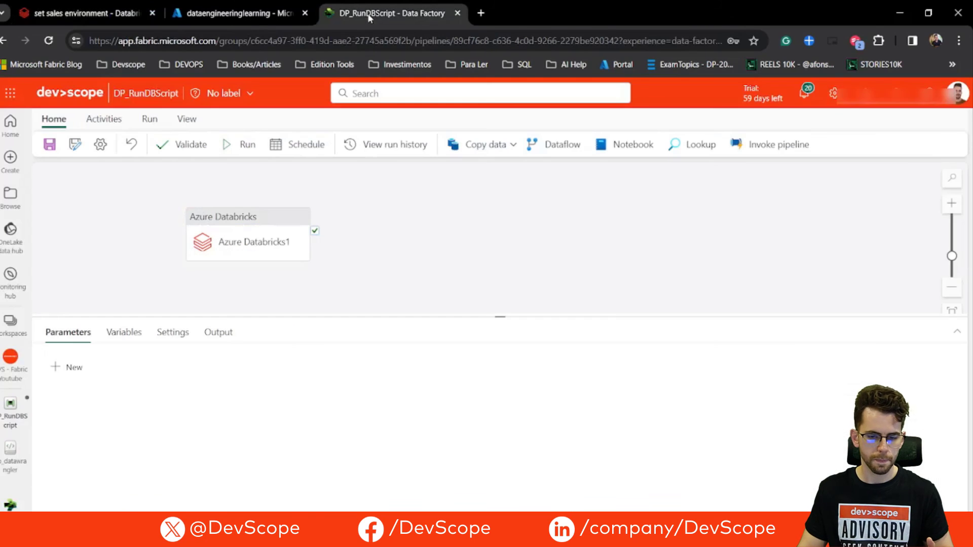
pyautogui.click(371, 14)
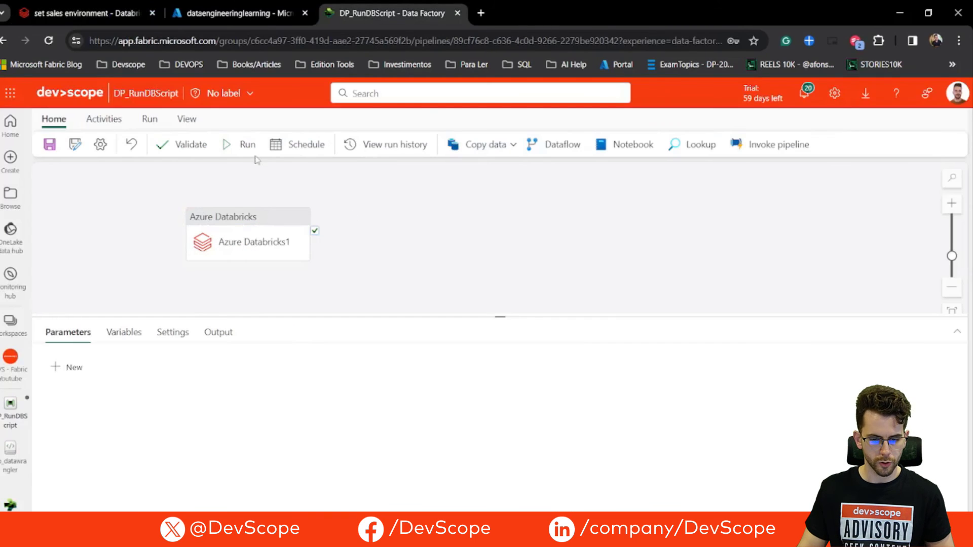
pyautogui.click(246, 145)
pyautogui.click(471, 350)
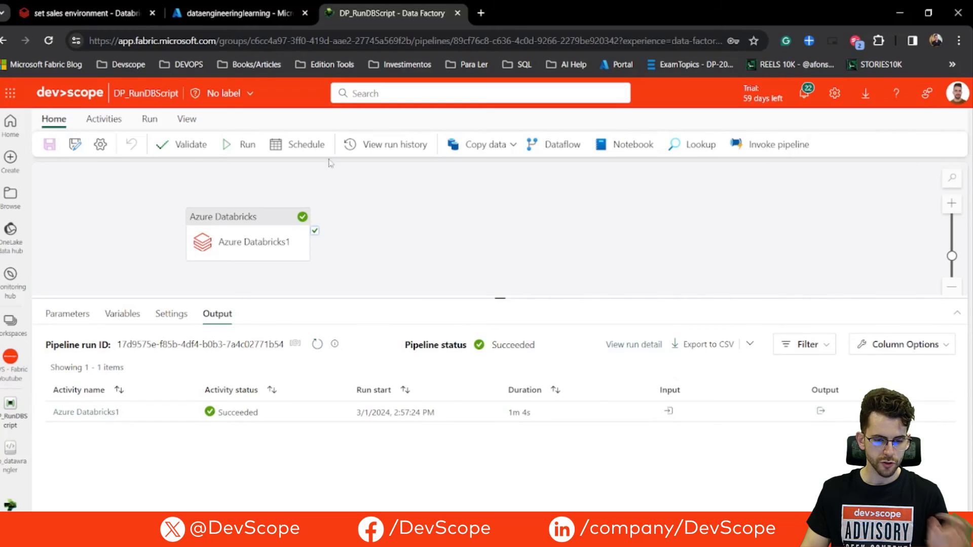
# Refresh the Databricks catalog to confirm db_sales now holds the products and sales_per_city tables.
pyautogui.click(99, 14)
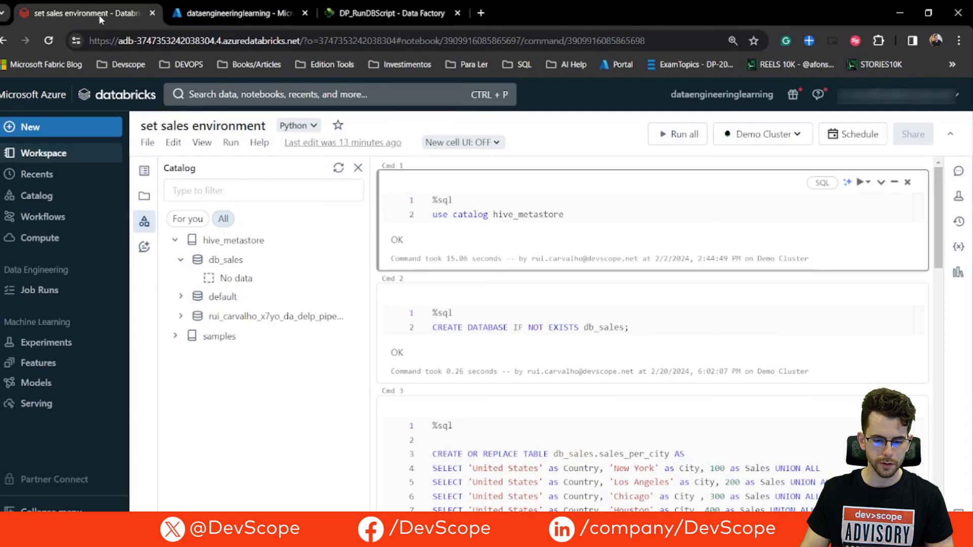
pyautogui.click(338, 170)
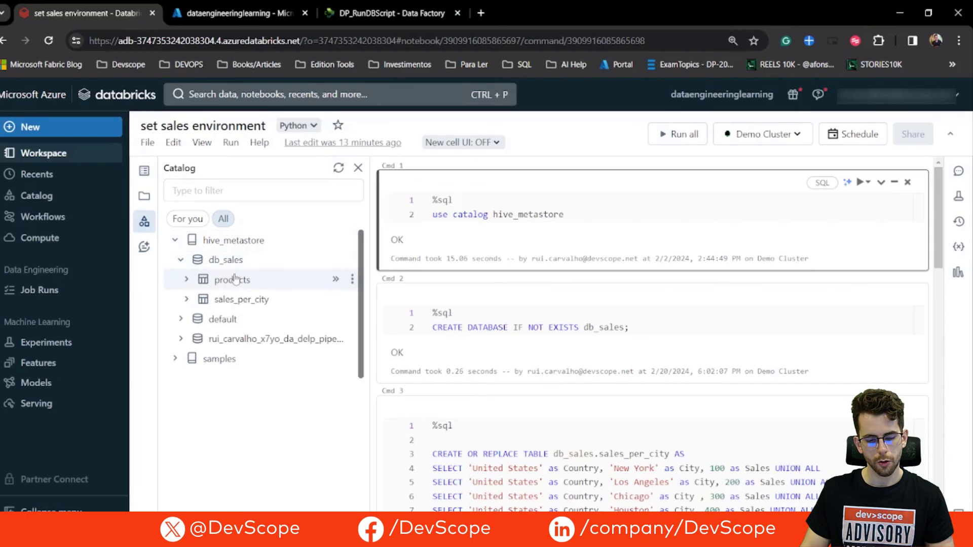
pyautogui.click(187, 280)
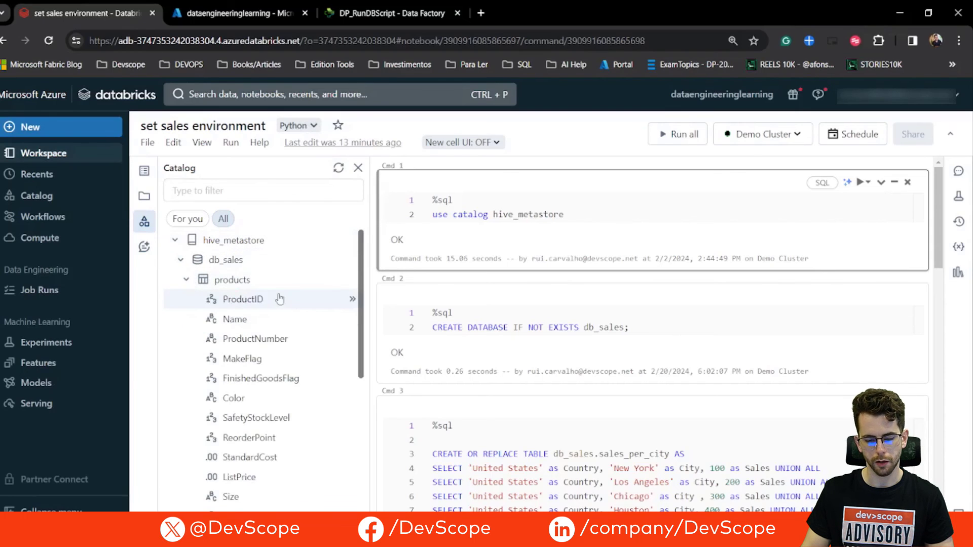
pyautogui.click(186, 279)
pyautogui.click(187, 300)
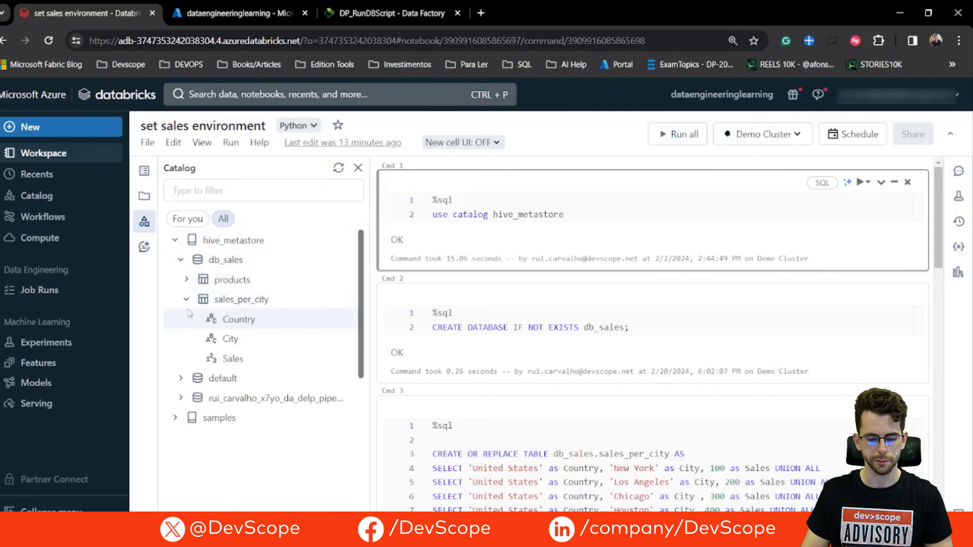
pyautogui.click(187, 300)
pyautogui.click(365, 13)
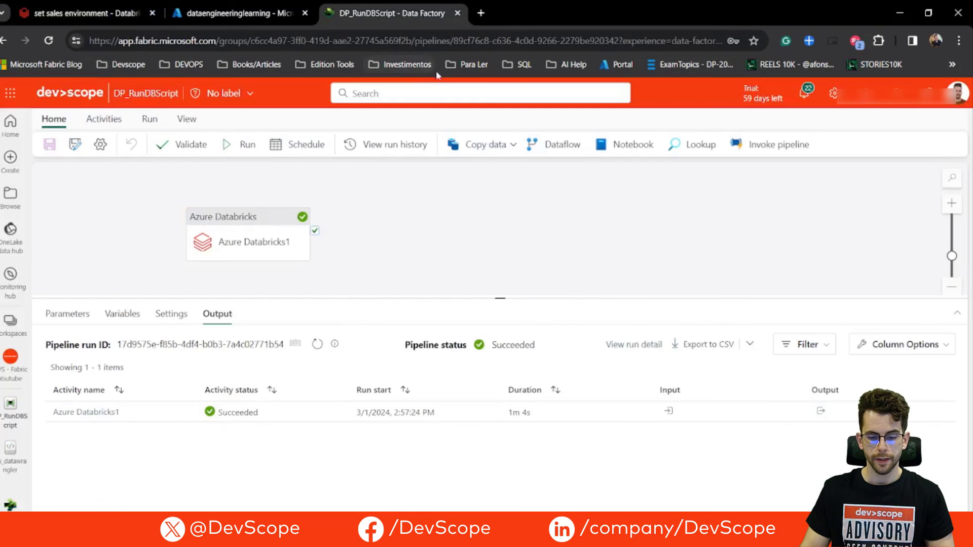